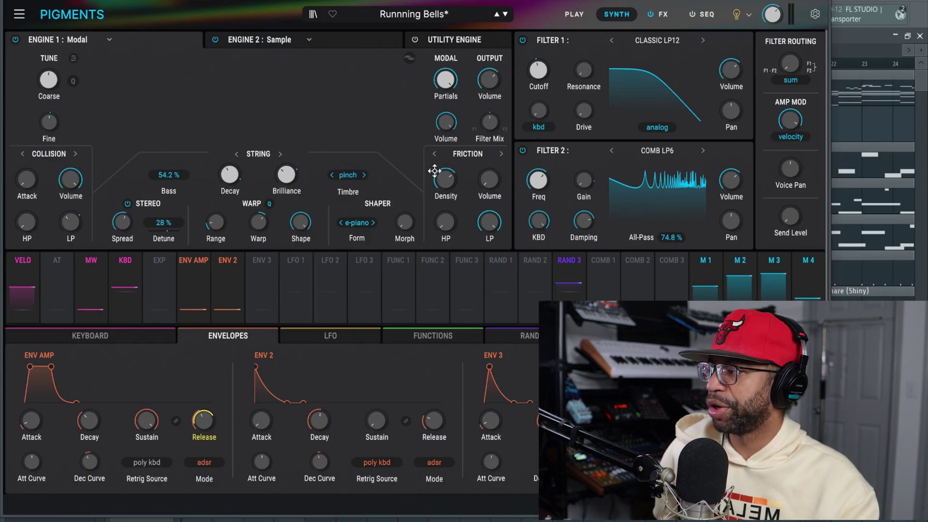
Try out LFO 2 as a modulation source over the engine parameters, view the LFO settings, and close the instrument
mouse_move(437, 168)
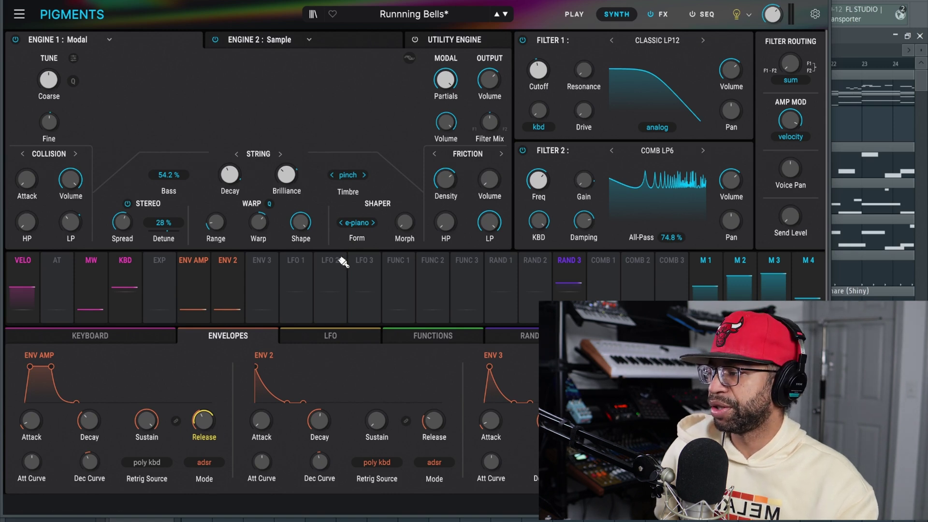
drag(330, 285, 343, 177)
drag(213, 152, 347, 242)
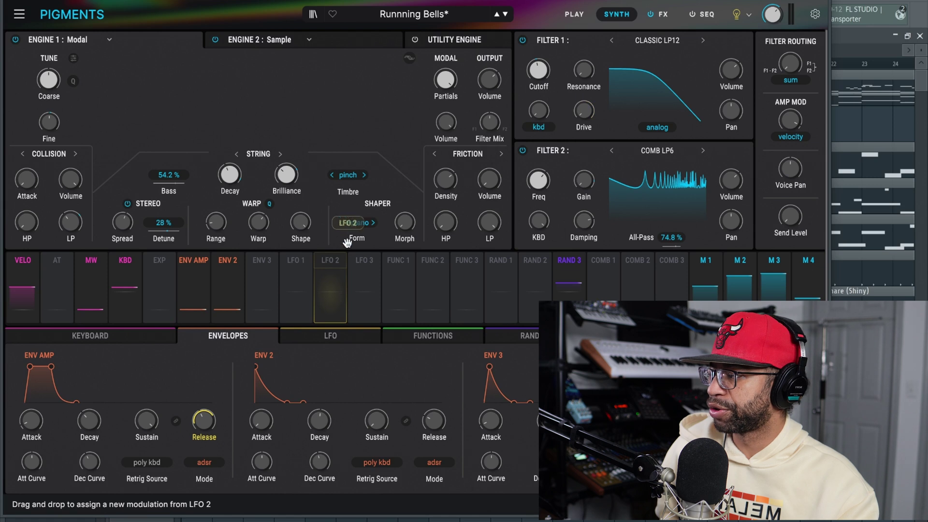
mouse_move(334, 302)
mouse_down()
mouse_move(477, 96)
mouse_move(451, 82)
mouse_move(332, 286)
mouse_up()
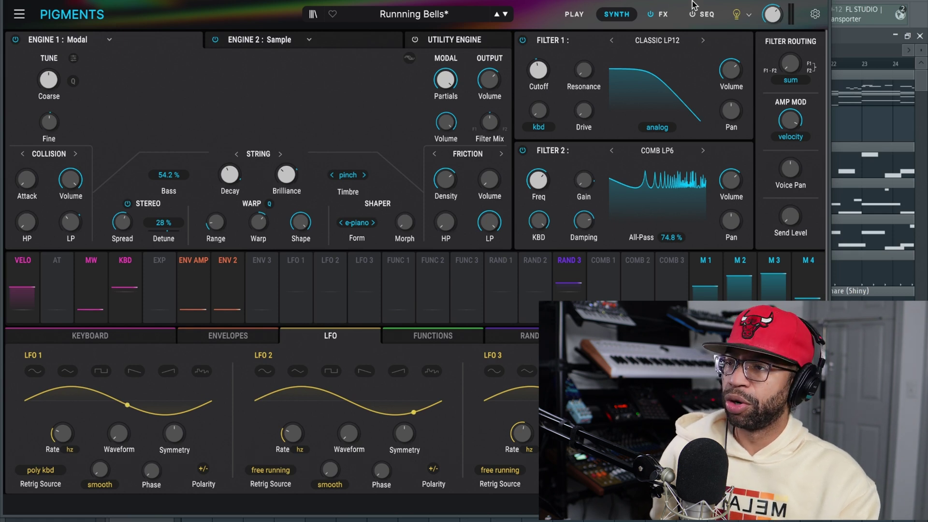
click(828, 1)
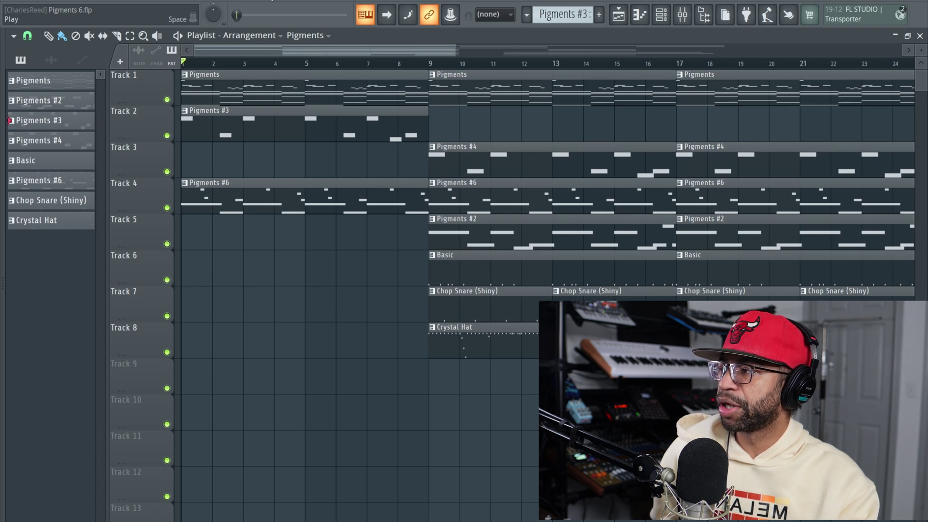
Play the arrangement from the start and turn on auto-scrolling
key(space)
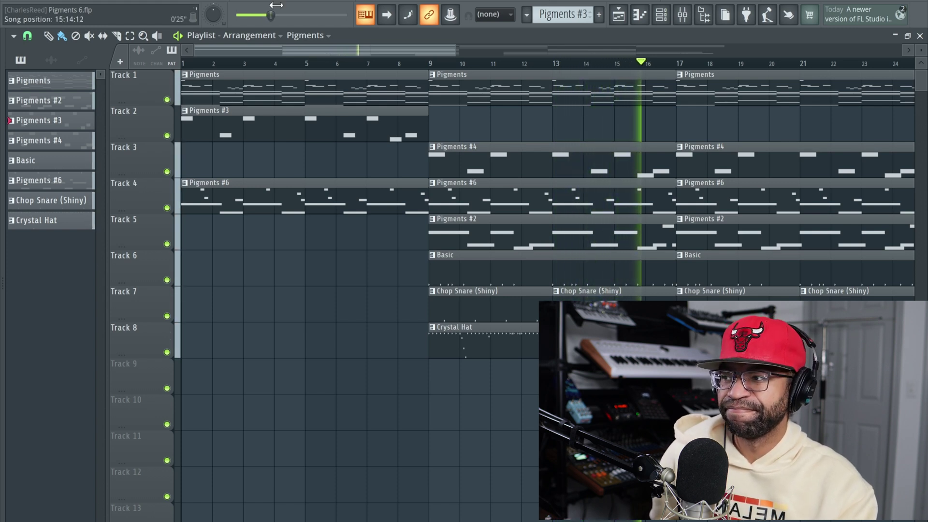
click(386, 16)
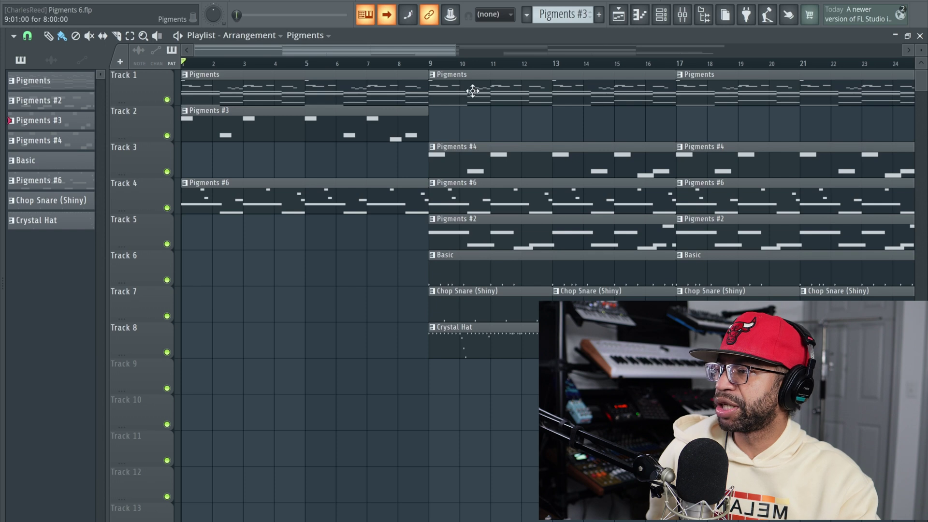
Solo the Pigments track in the mixer and play it
click(682, 15)
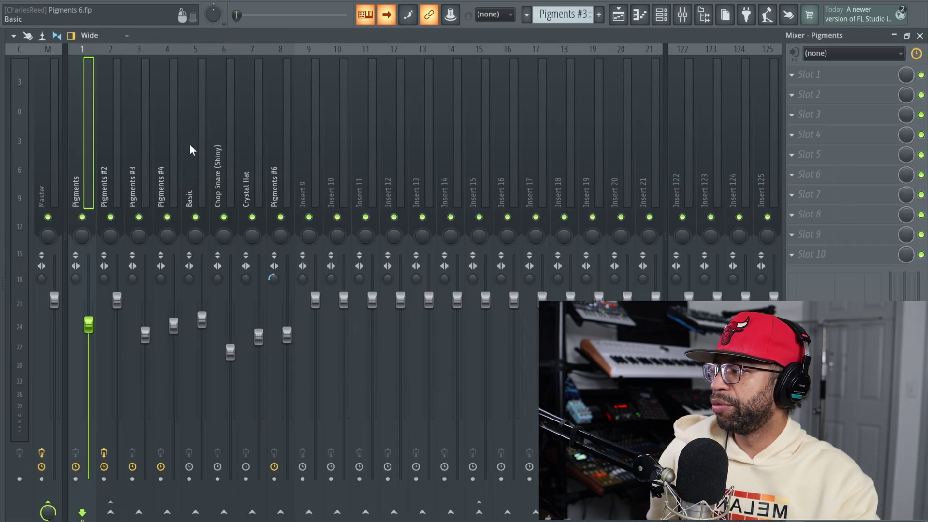
right_click(83, 217)
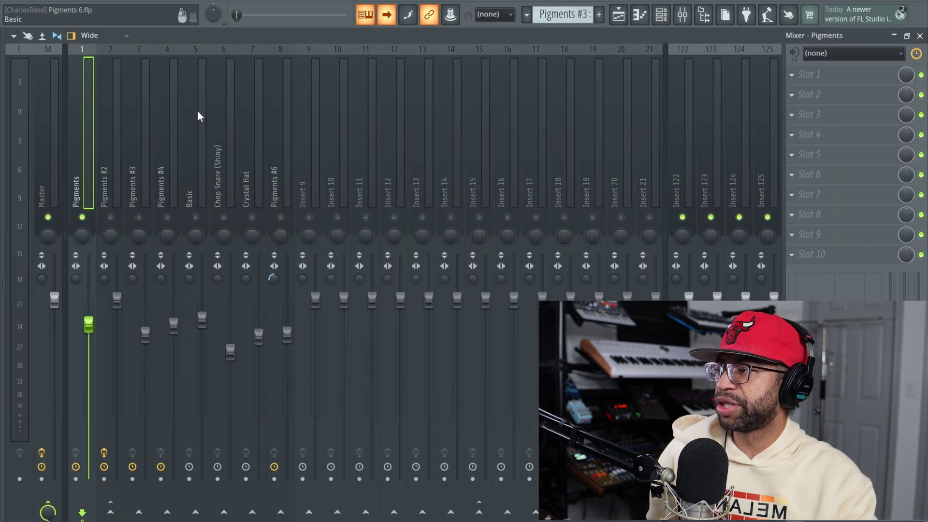
key(space)
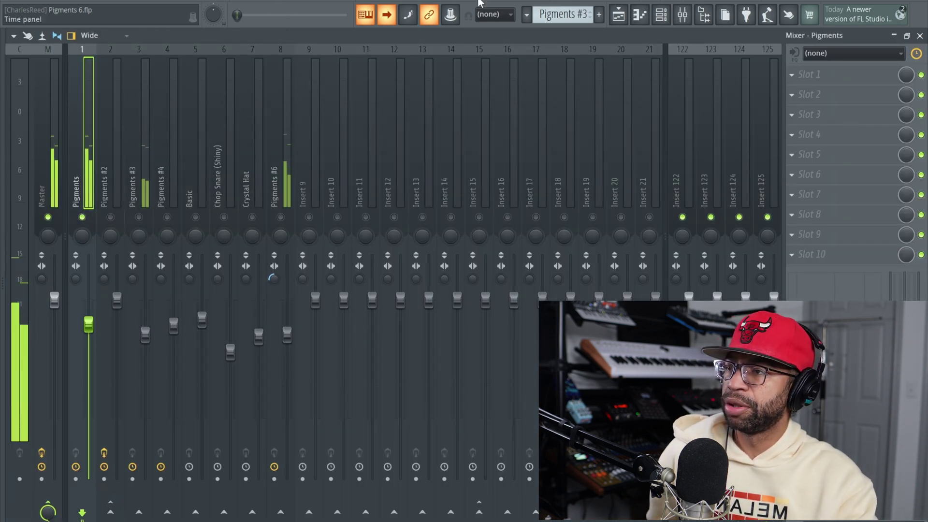
Select bars 9 to 16 in the playlist as the playback loop
click(619, 15)
click(130, 35)
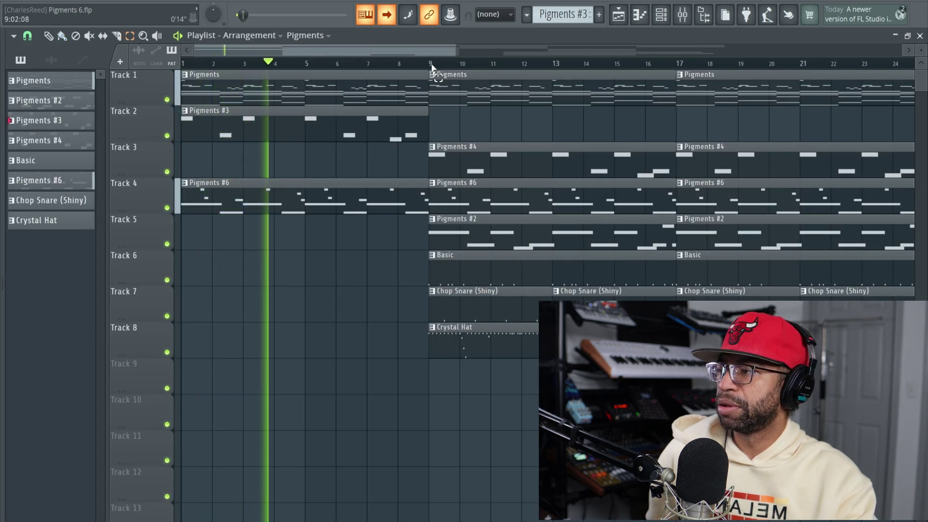
drag(430, 66, 667, 87)
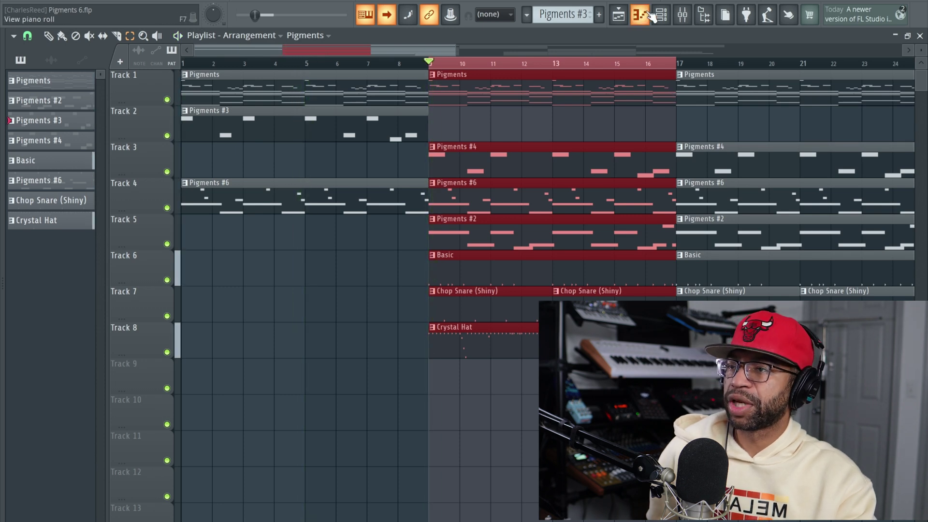
Solo the Pigments #2 track in the mixer and listen to it within the looped section
click(664, 18)
click(682, 17)
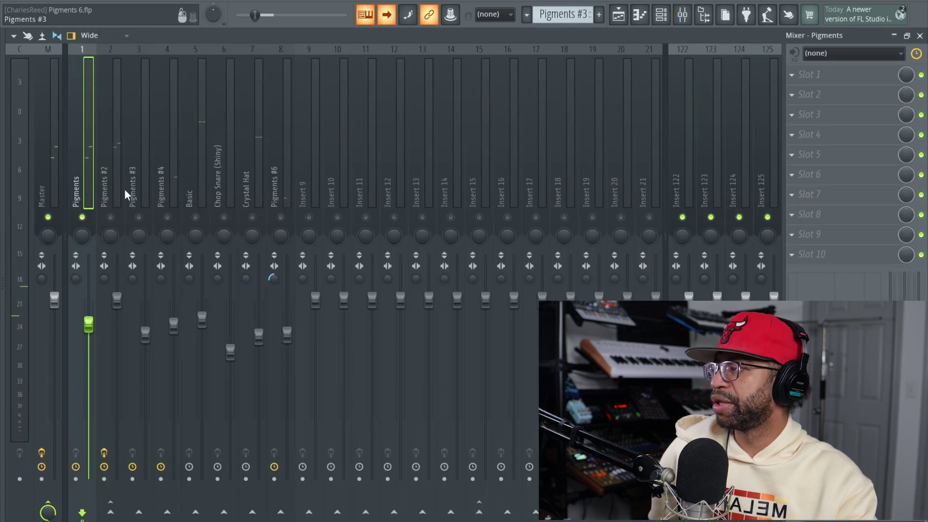
right_click(112, 217)
key(space)
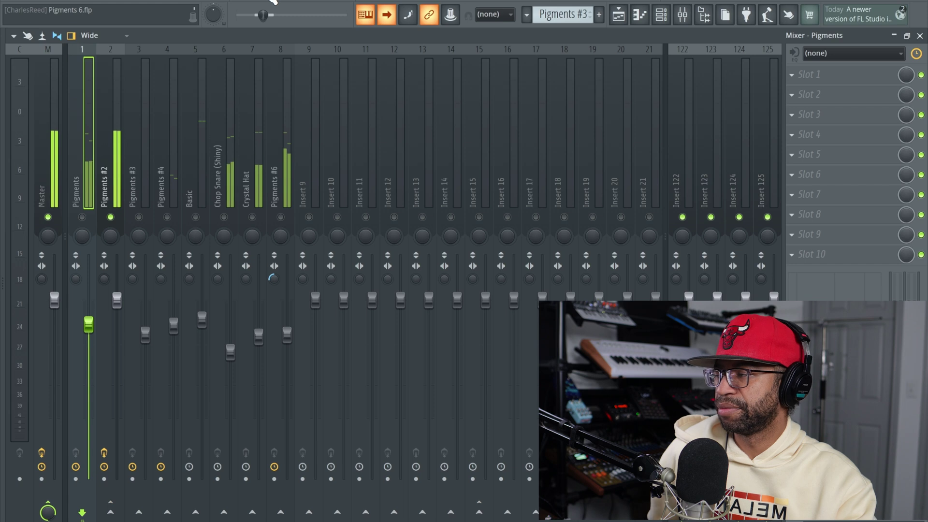
key(space)
Open the Pigments #2 instrument from the channel rack, examine its synth settings, and close it
click(111, 126)
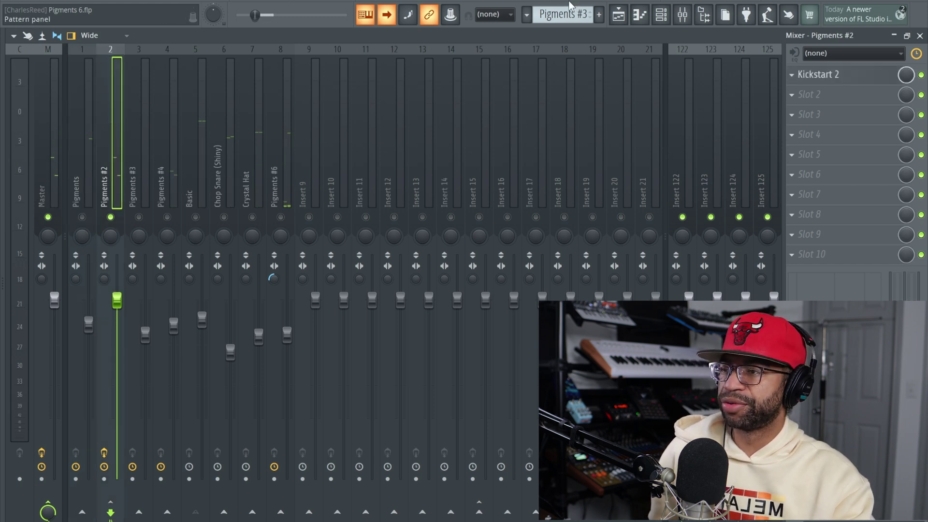
click(639, 15)
click(661, 15)
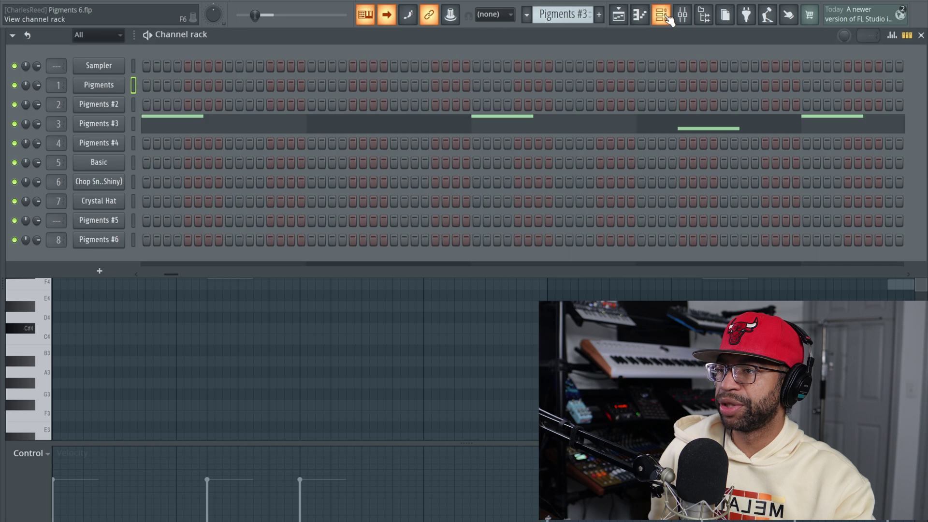
click(682, 15)
click(668, 17)
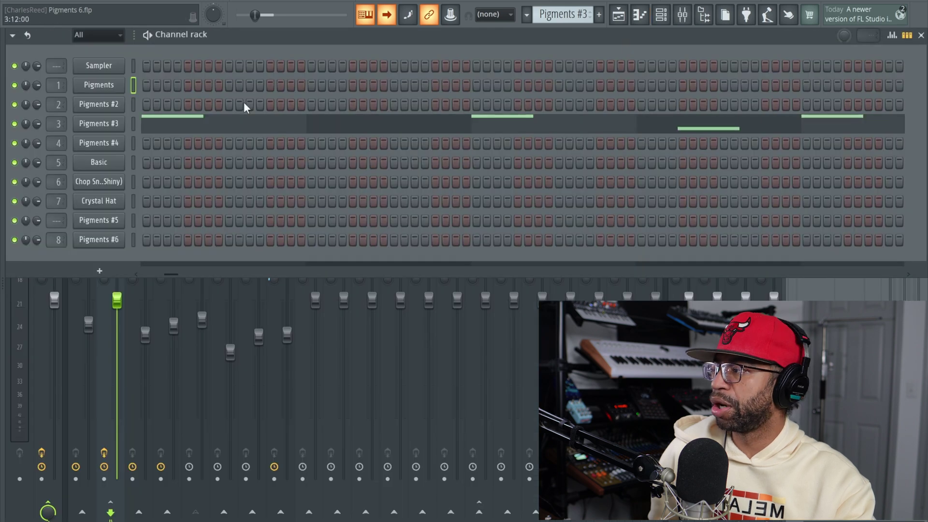
click(109, 105)
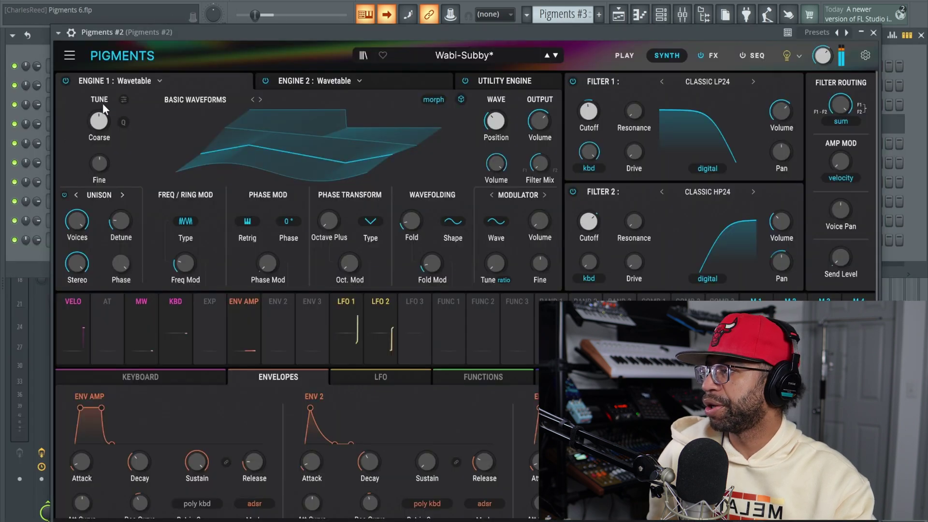
drag(263, 36, 216, 13)
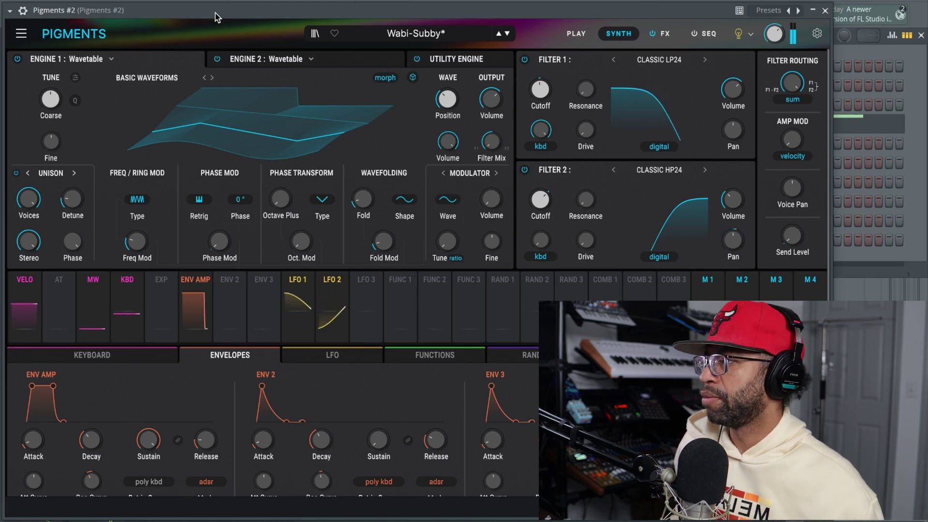
key(Escape)
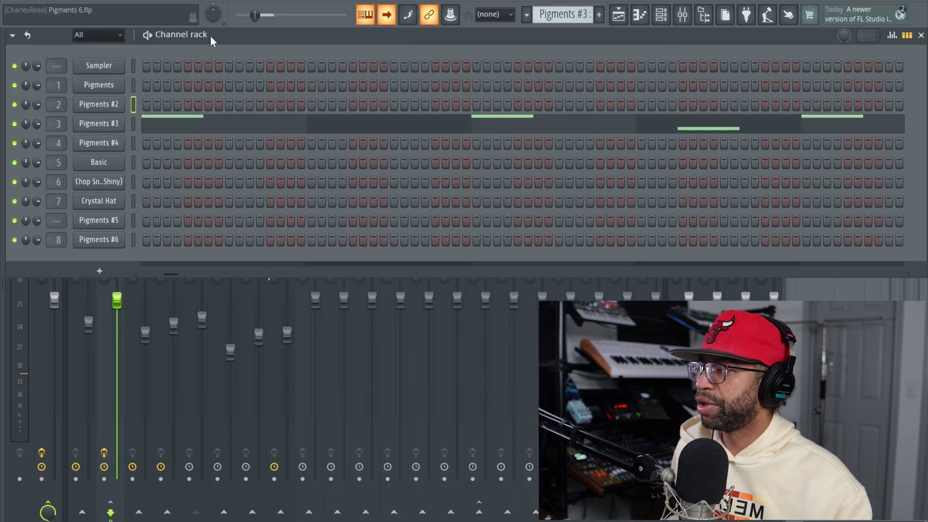
Open the Pigments #3 instrument from the channel rack and show its effects page
click(99, 124)
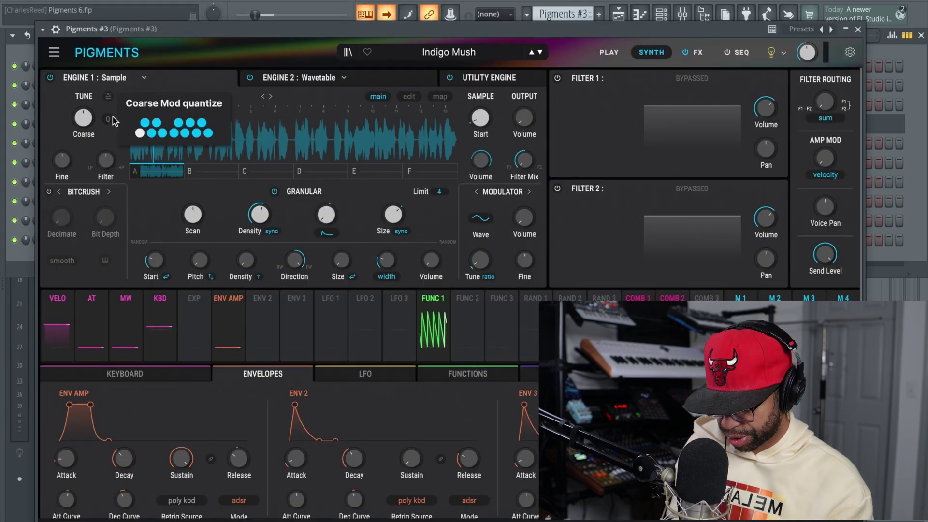
drag(203, 38, 169, 3)
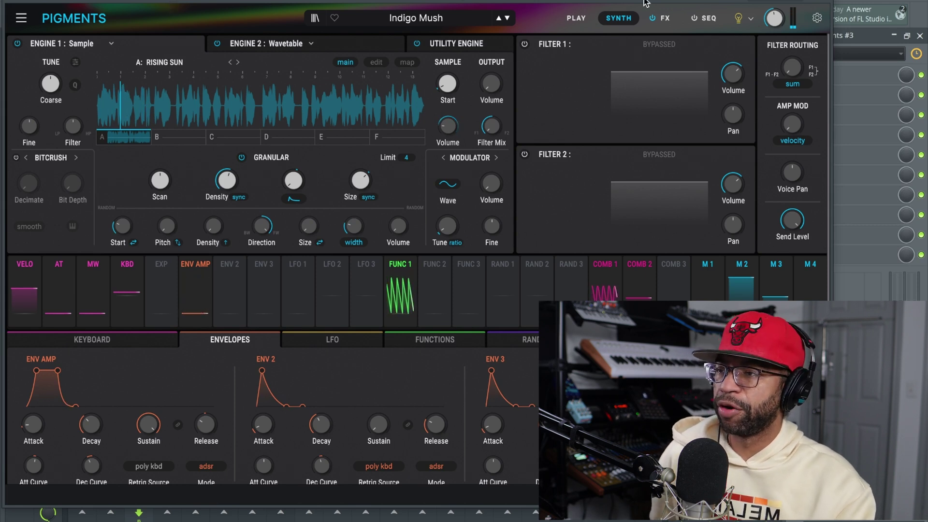
click(665, 19)
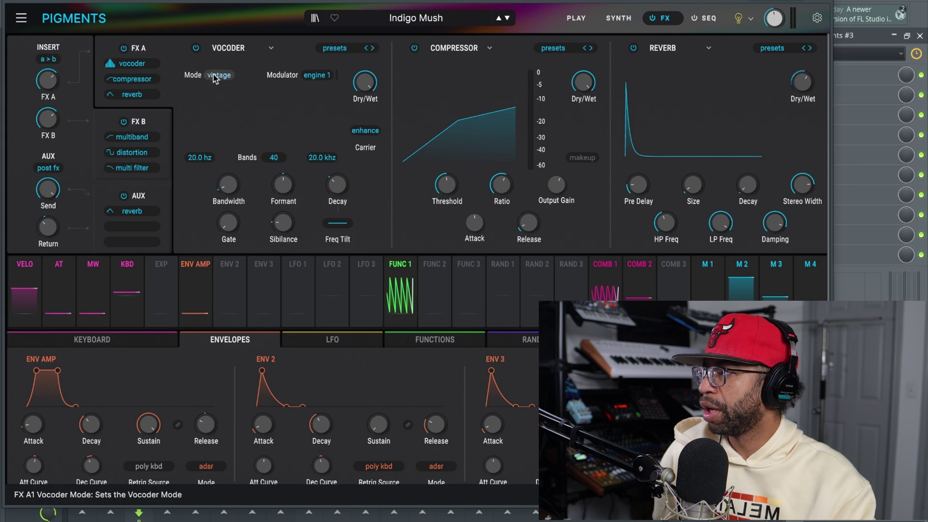
Bypass the vocoder effect to compare the sound without it, and re-enable it
click(197, 48)
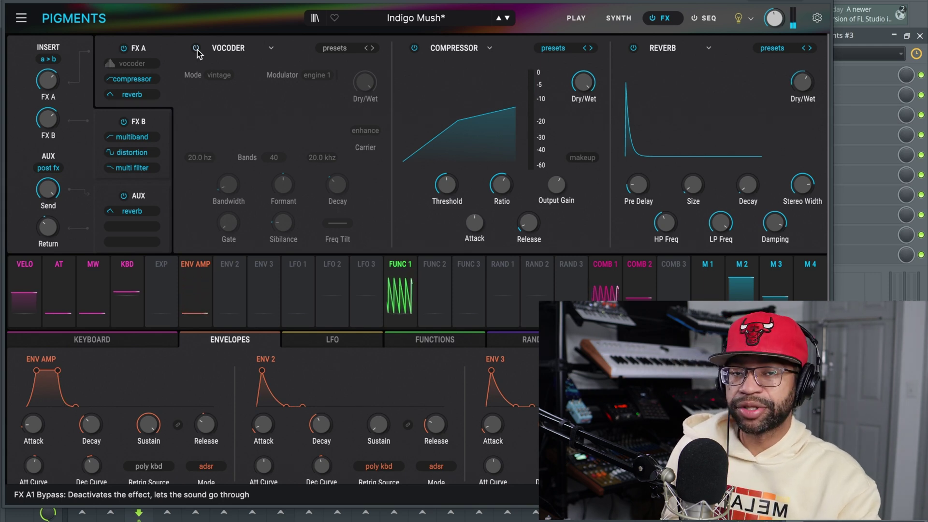
click(197, 49)
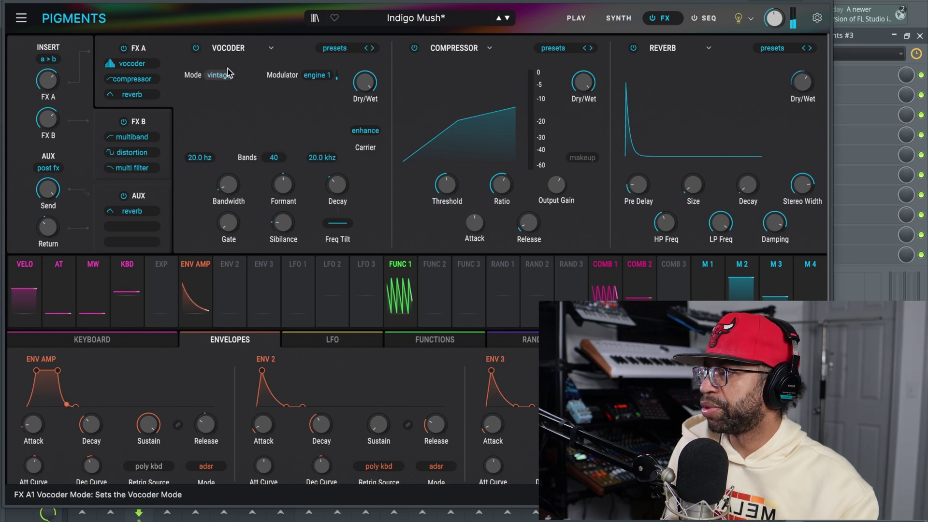
Audition the vocoder's Modern mode, and set the mode to Dirty
click(217, 76)
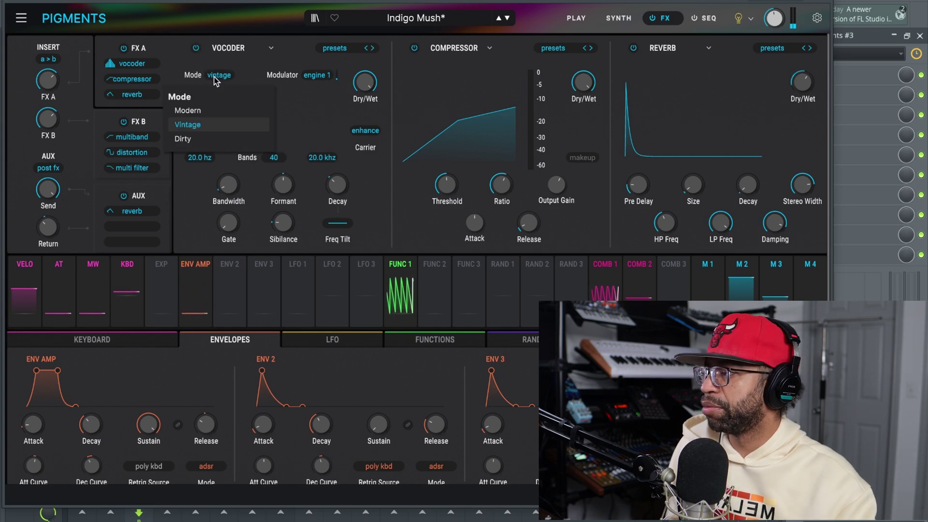
click(199, 111)
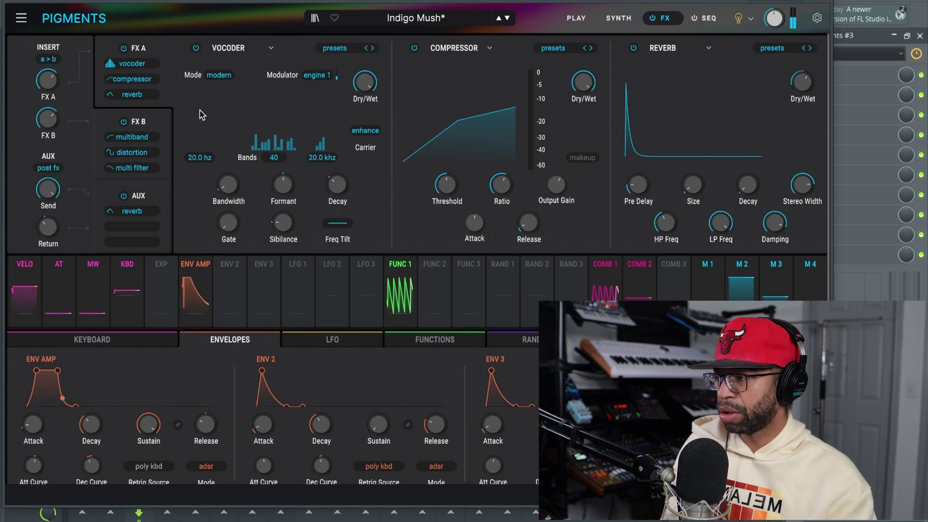
click(224, 77)
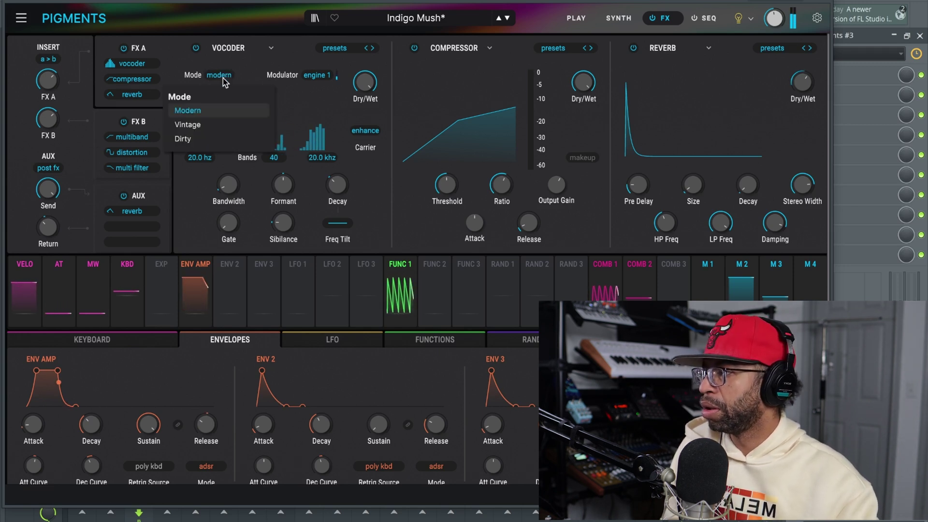
click(193, 138)
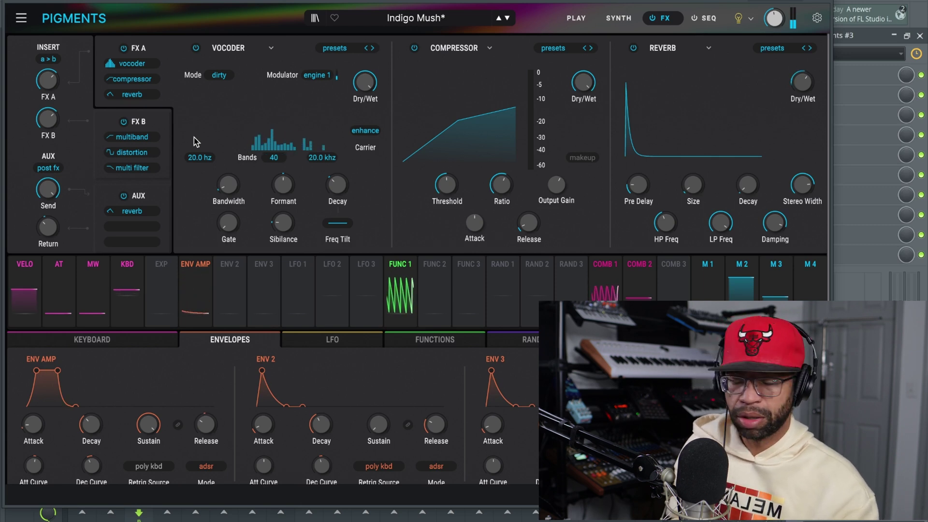
Change the vocoder's modulator source to Engine 2
click(315, 76)
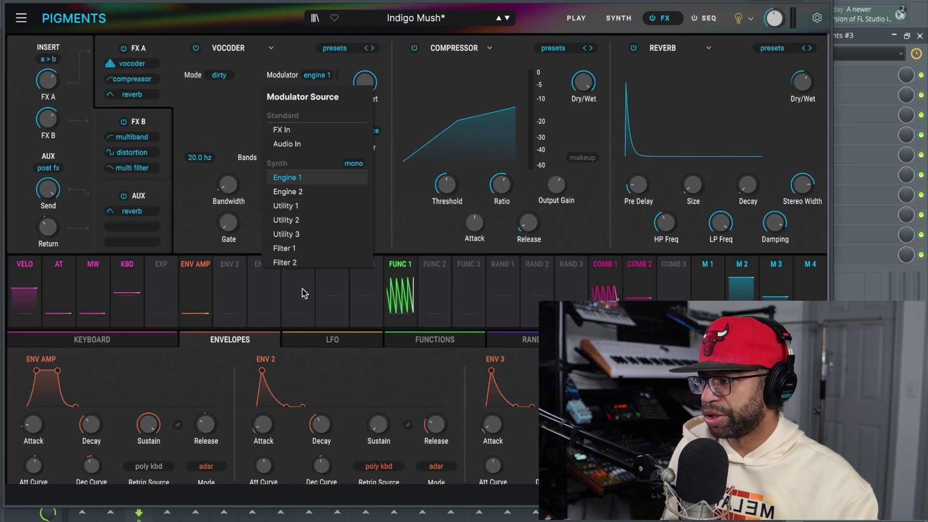
scroll(303, 218, down, 1)
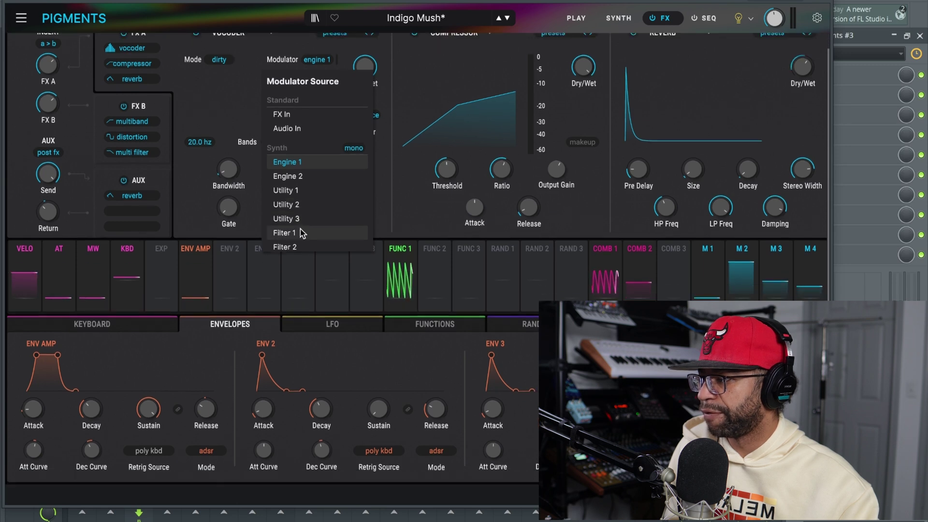
click(316, 60)
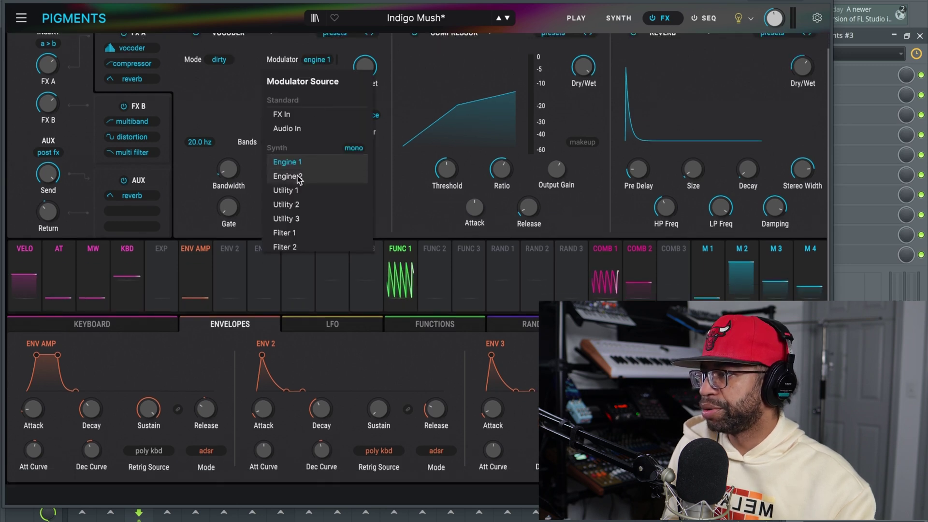
click(287, 177)
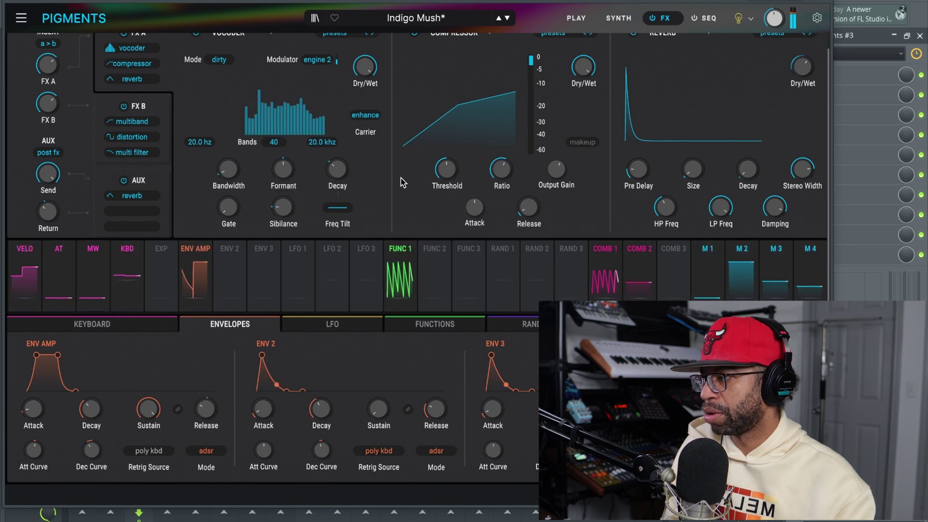
scroll(324, 179, up, 1)
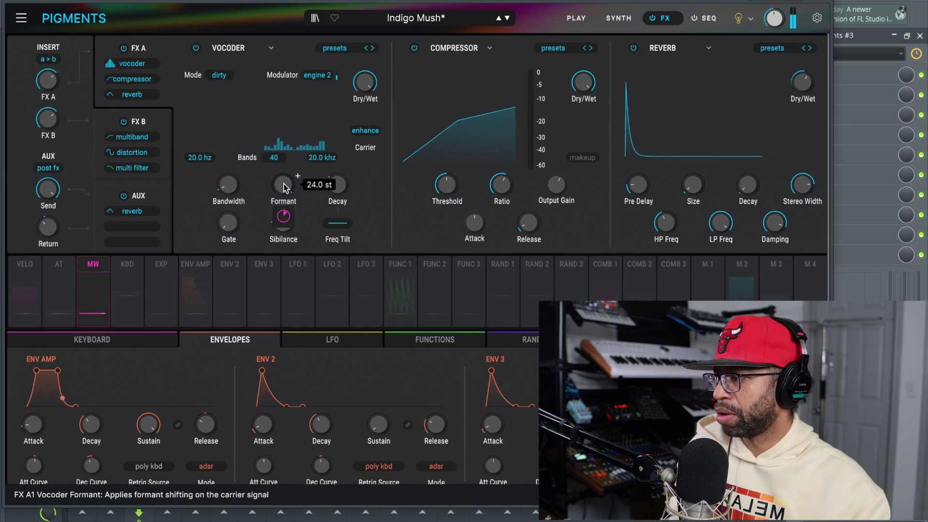
Lower the vocoder's Formant and raise its Sibilance to about 72 %
drag(284, 185, 282, 188)
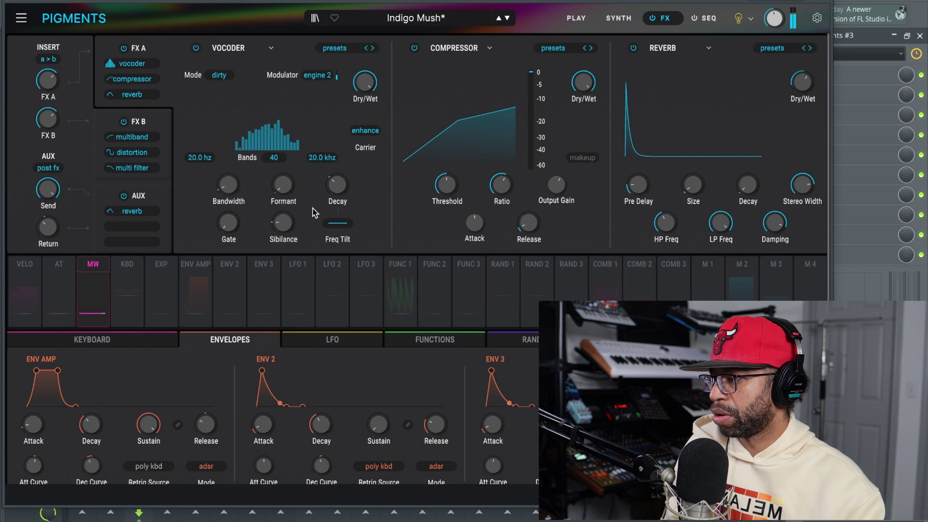
mouse_move(283, 225)
drag(283, 224, 281, 228)
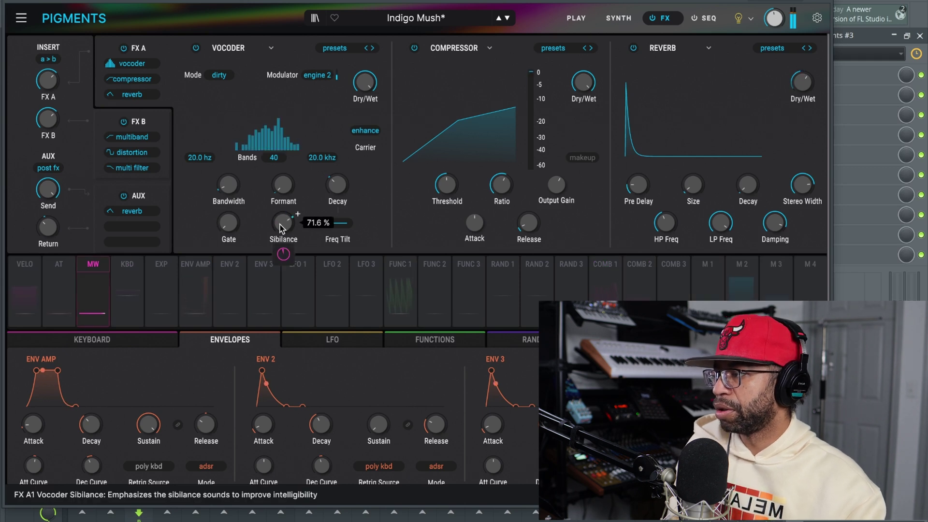
Readjust the vocoder's Formant and Gate controls
drag(283, 184, 283, 218)
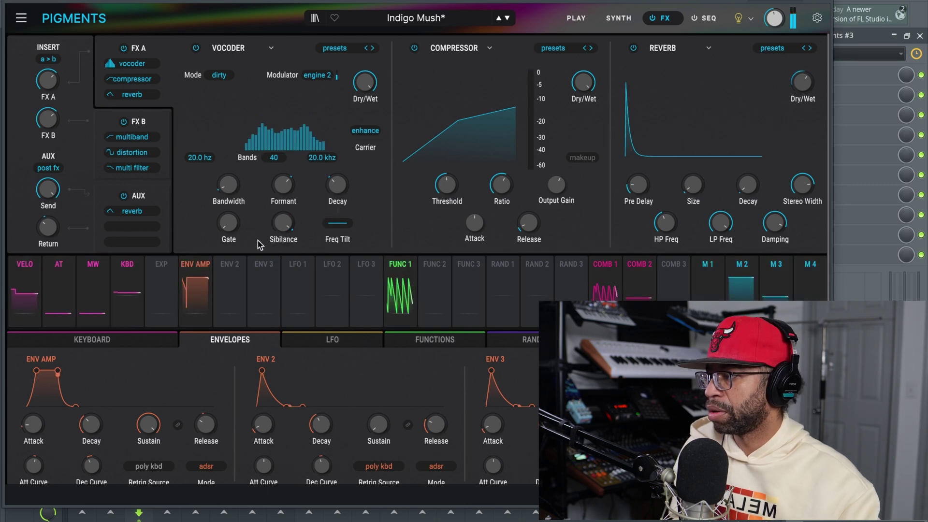
mouse_move(242, 213)
mouse_down()
mouse_move(243, 195)
mouse_move(242, 219)
mouse_up()
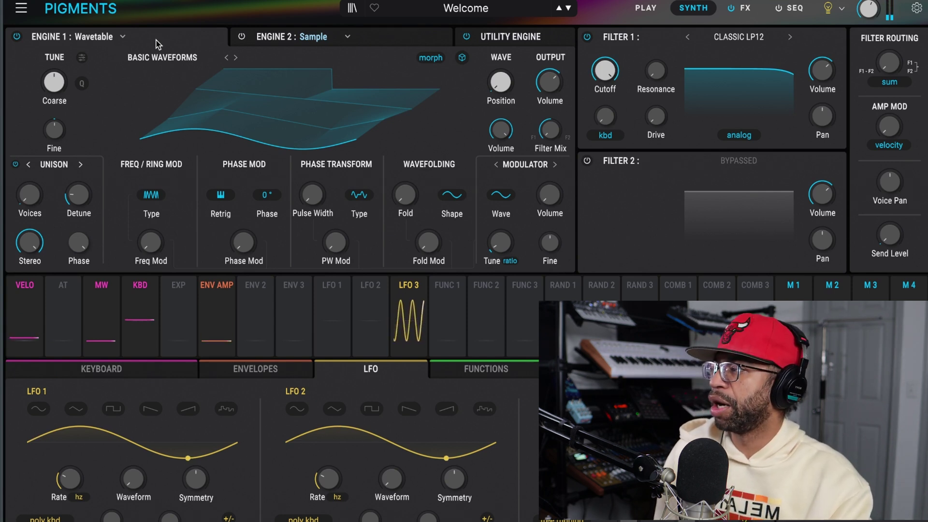
Change Engine 1's type to Modal, and set its string Timbre to Hollow after auditioning Pinch
click(123, 37)
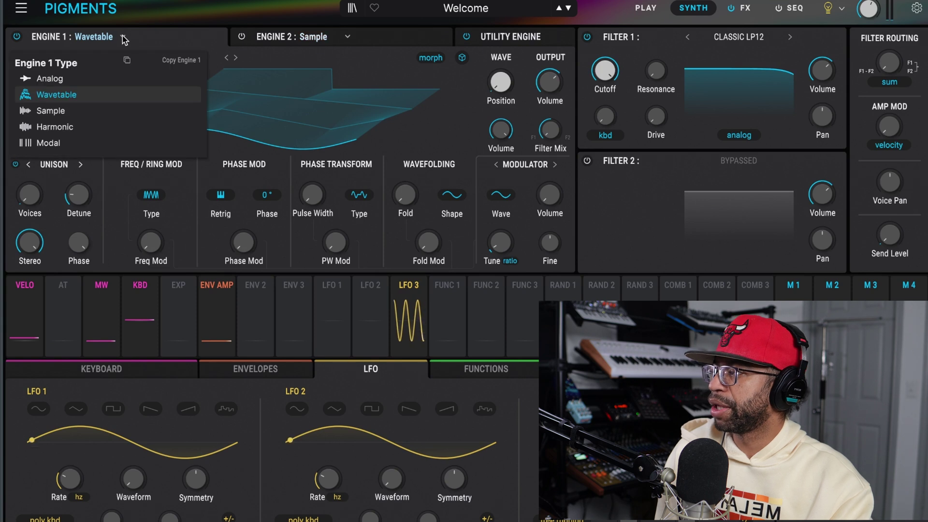
click(71, 144)
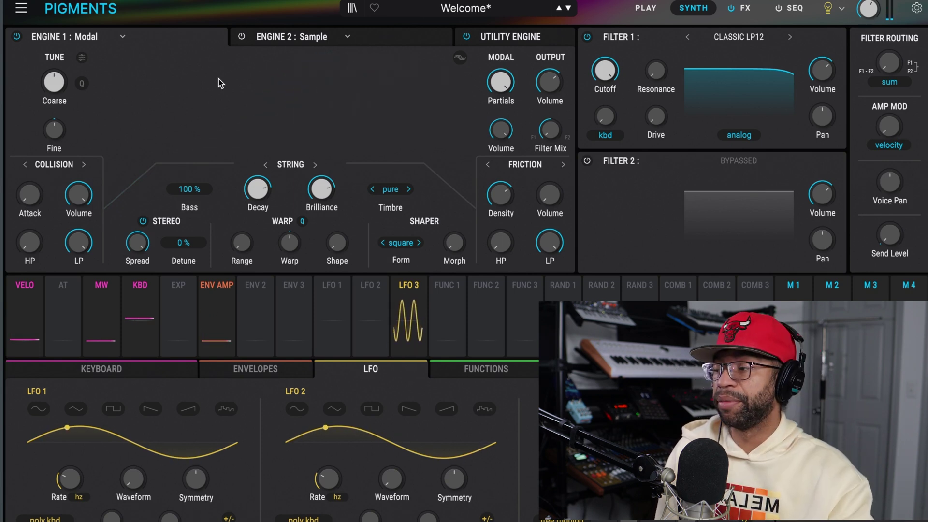
click(390, 190)
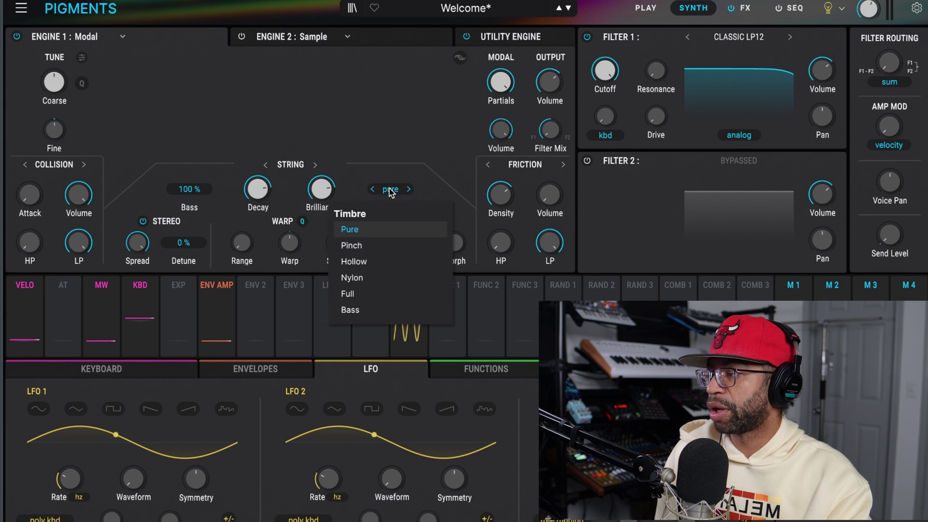
click(366, 247)
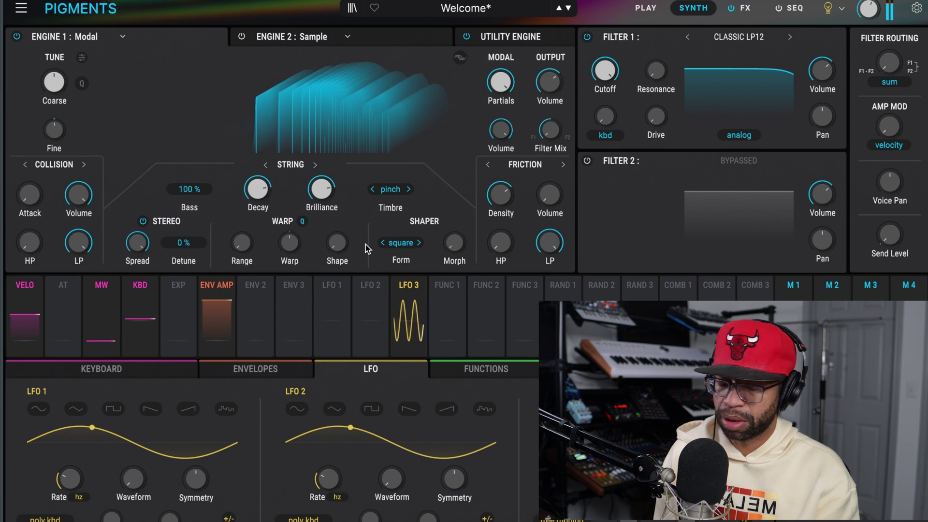
click(401, 191)
click(365, 263)
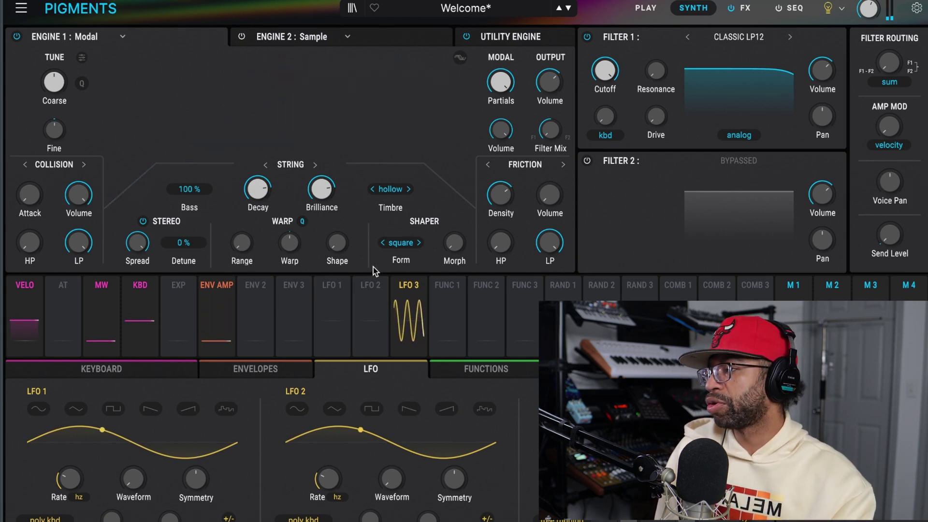
Set the Modal engine's Warp Shape to about 56 % and its Shaper Form to Guitar
mouse_move(260, 192)
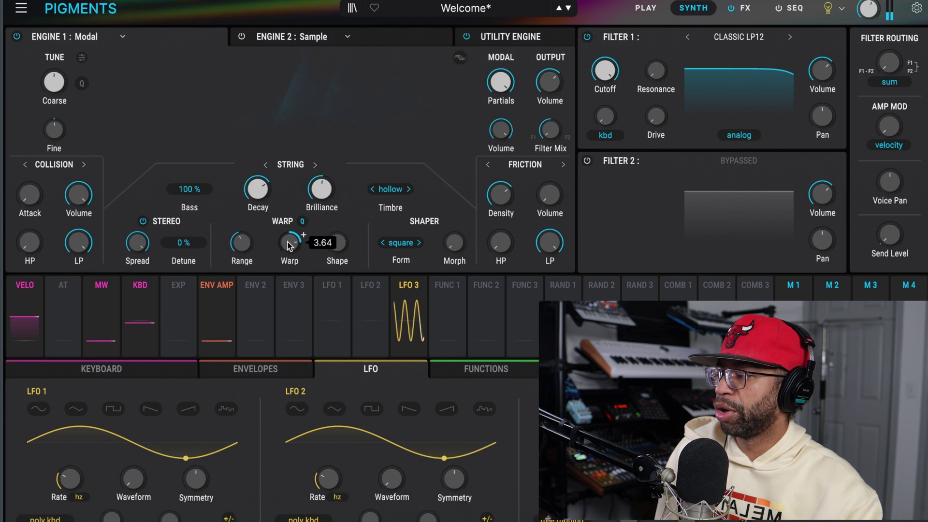
drag(337, 244, 337, 213)
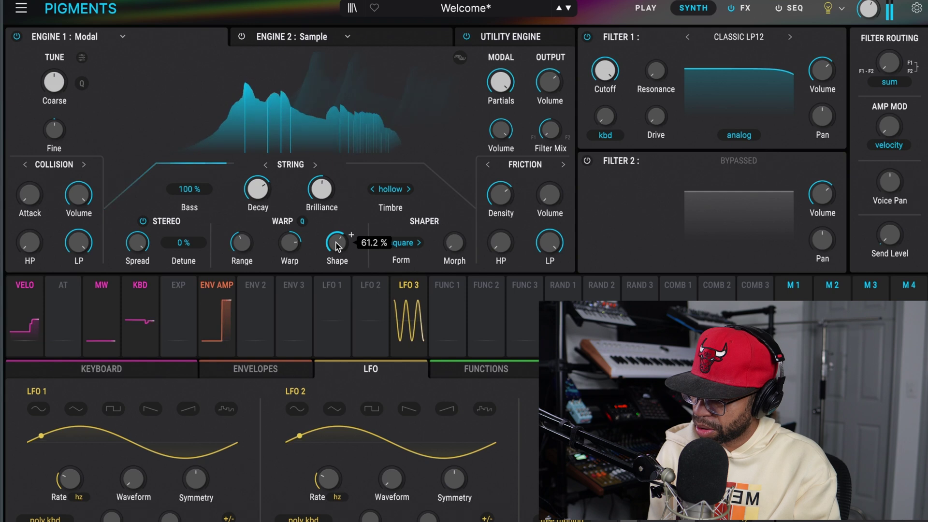
drag(351, 234, 351, 237)
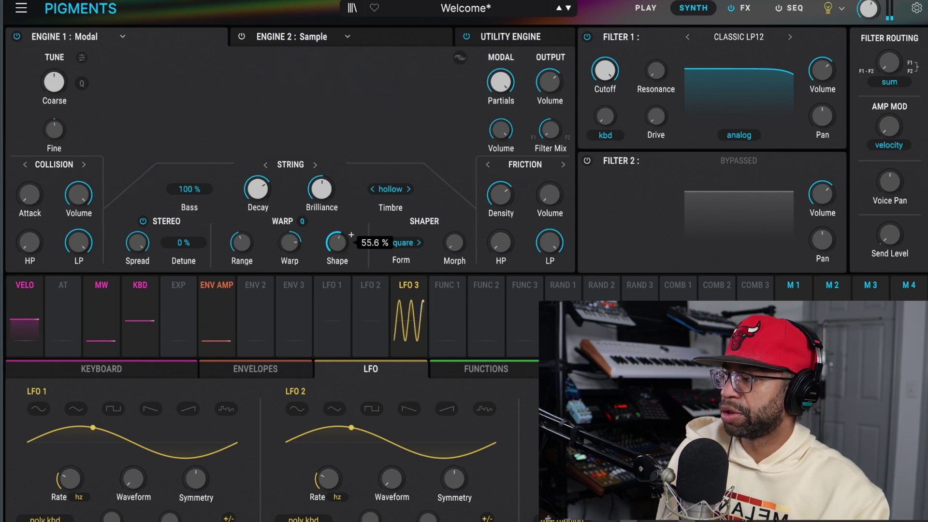
click(408, 243)
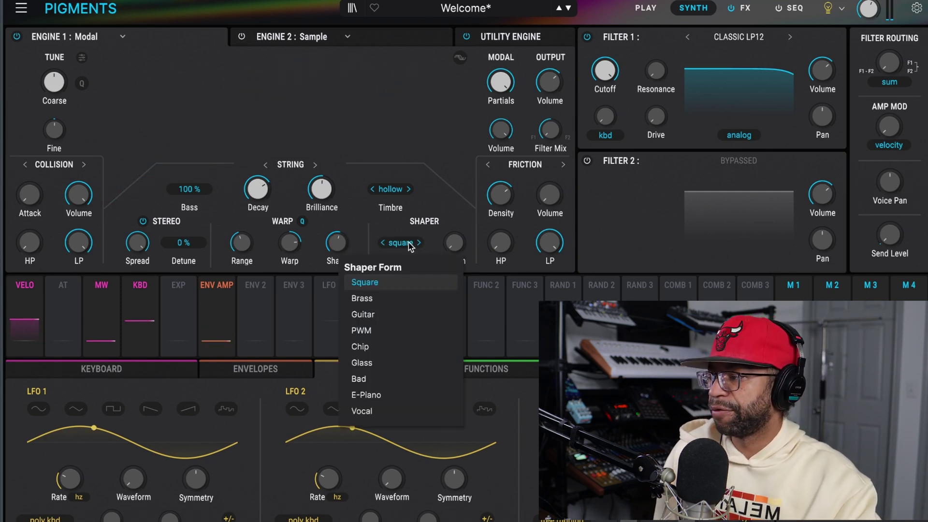
click(378, 314)
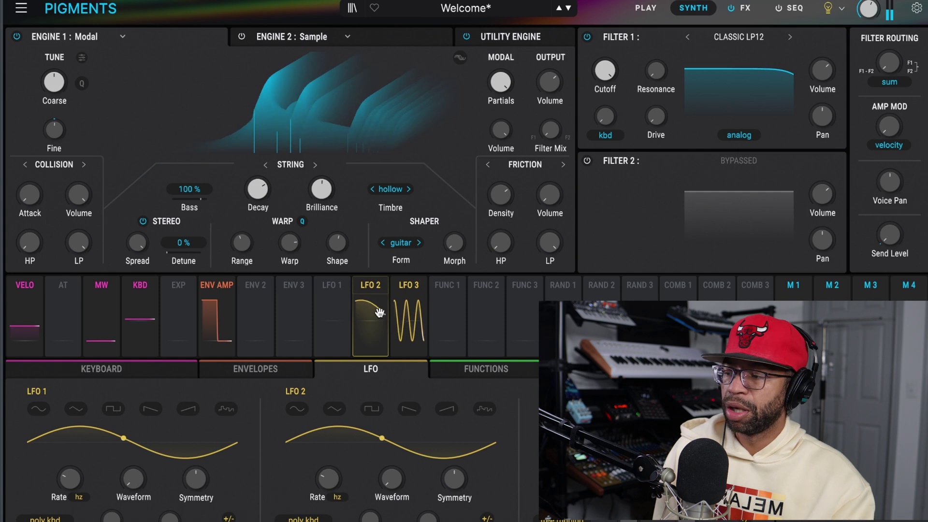
Assign LFO 1 to modulate the Modal engine's Warp amount, and shift LFO 1's phase
mouse_move(200, 290)
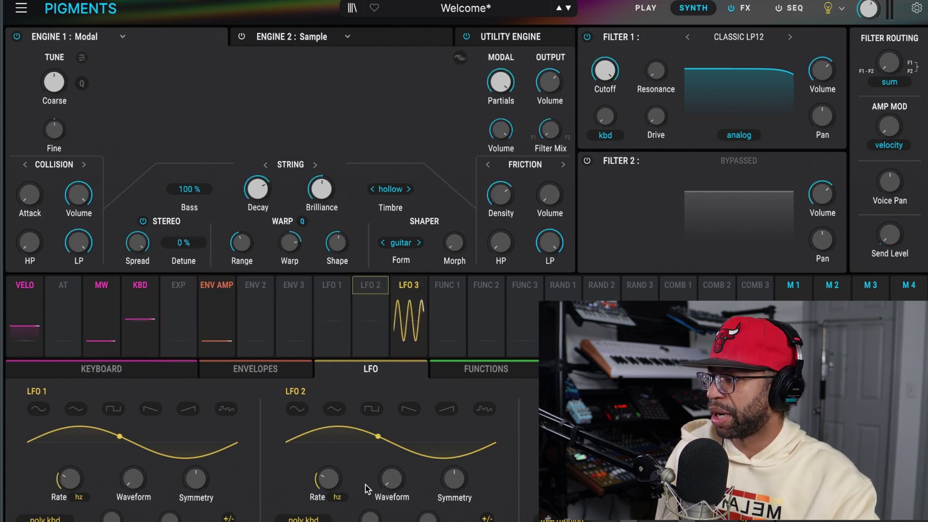
click(333, 314)
mouse_move(333, 315)
mouse_down()
mouse_move(329, 288)
mouse_move(293, 245)
mouse_up()
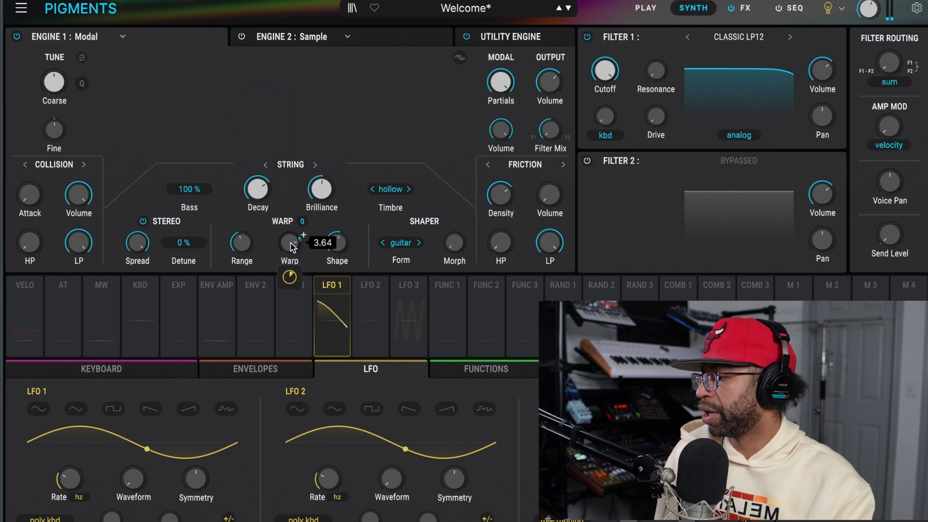
drag(166, 518, 166, 504)
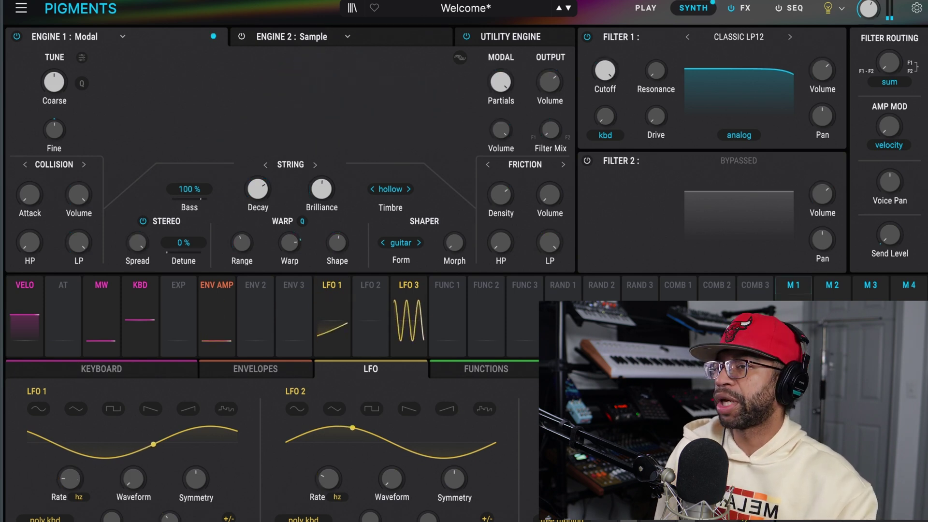
Return to the channel rack, view the first Pigments instance's synth window, and close it
key(alt+Tab)
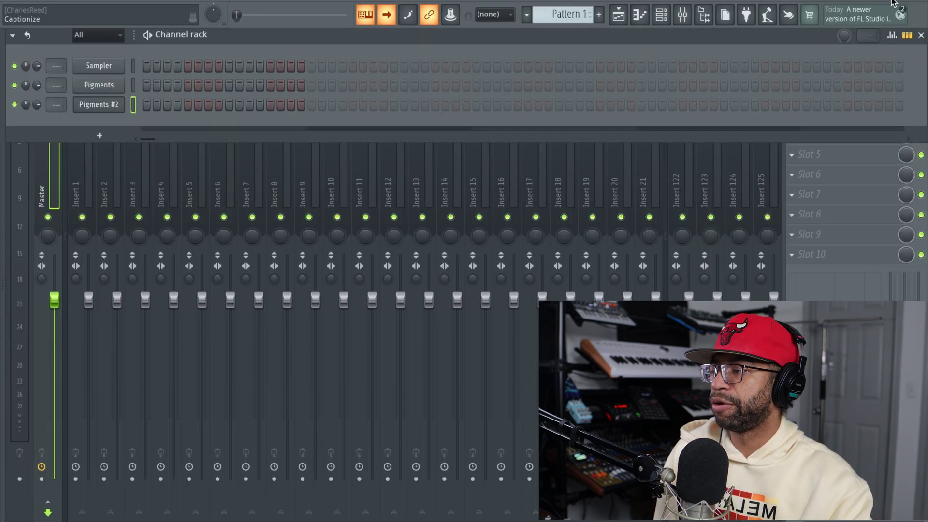
click(91, 87)
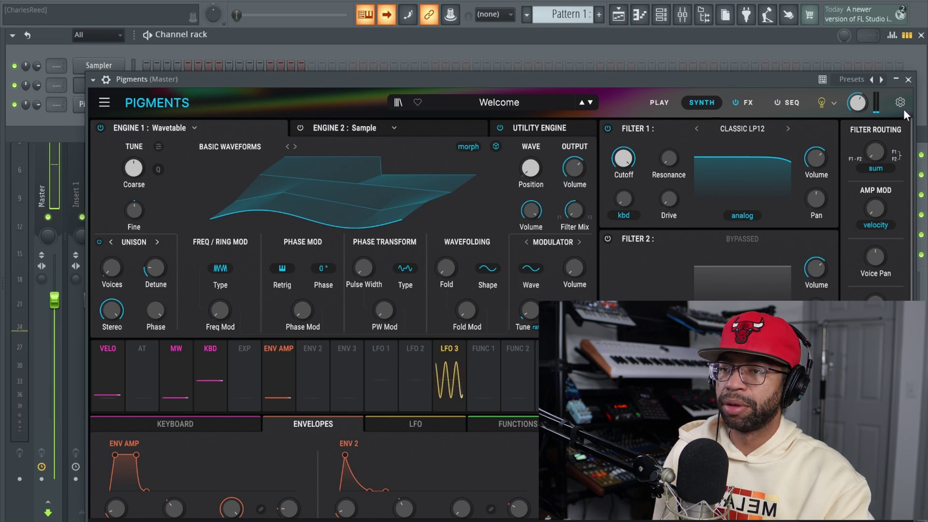
click(909, 80)
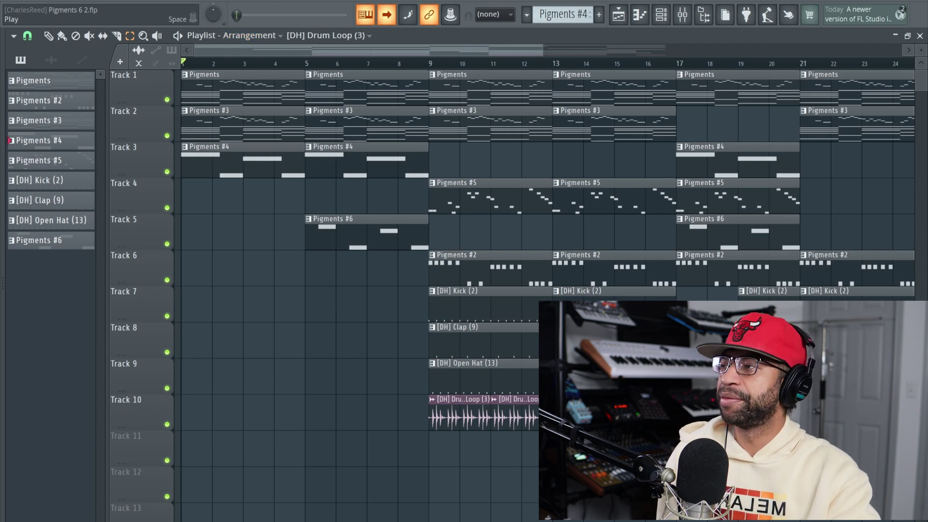
Filter the Pigments preset browser by the Pigments 6.0 bank and look through its preset list
click(275, 3)
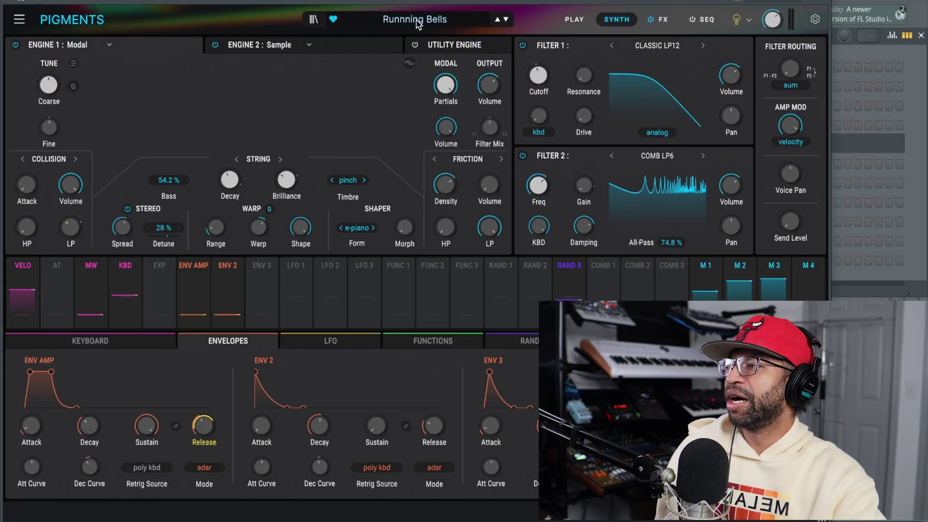
click(416, 20)
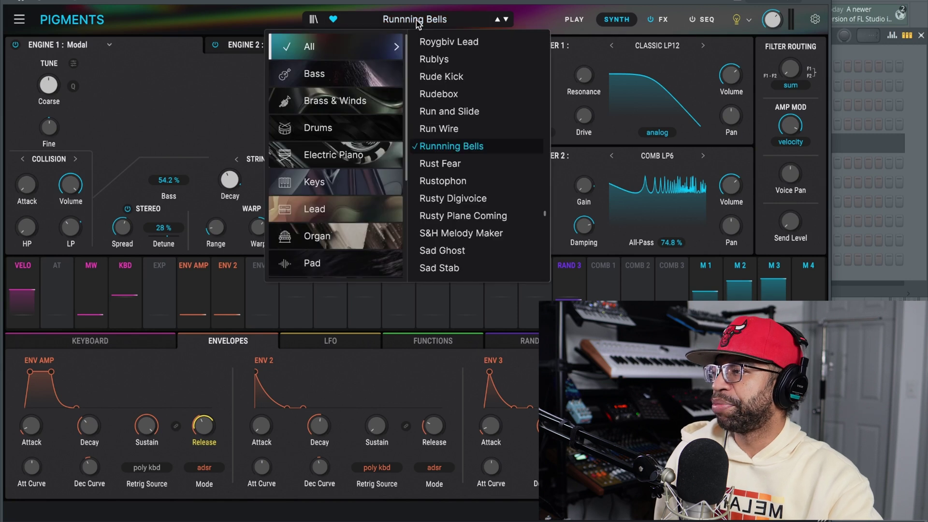
click(313, 19)
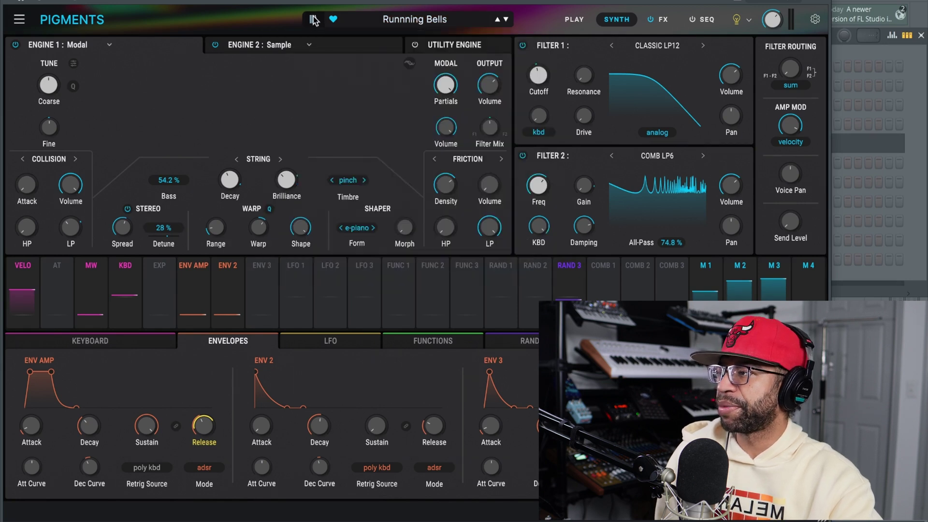
click(350, 92)
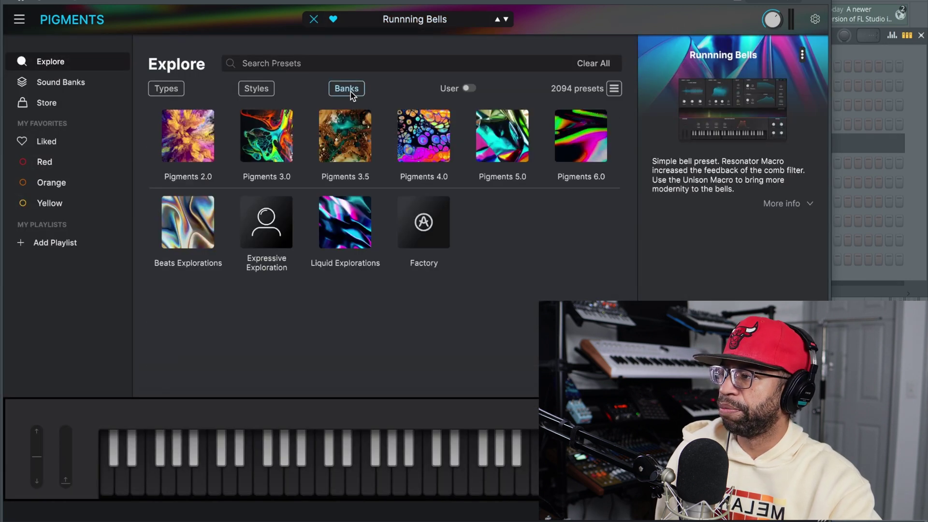
click(594, 142)
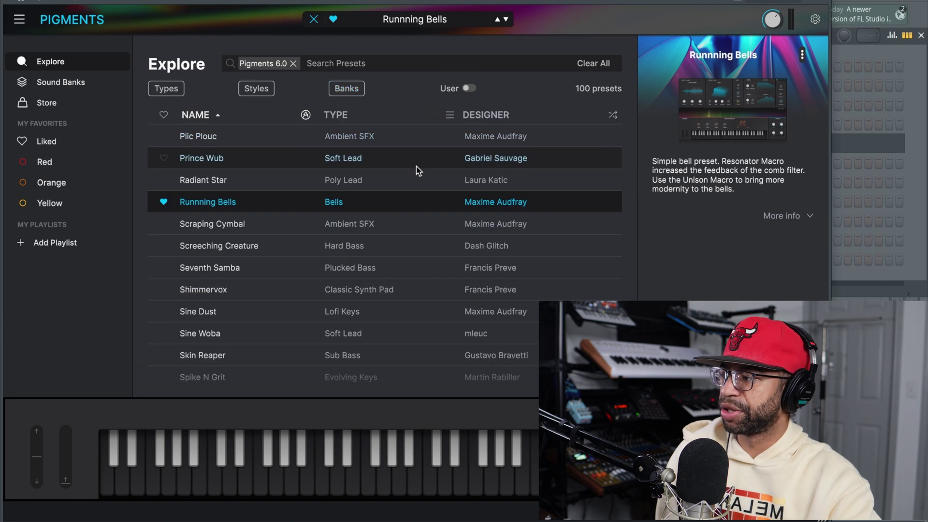
scroll(435, 221, down, 2)
scroll(433, 219, down, 12)
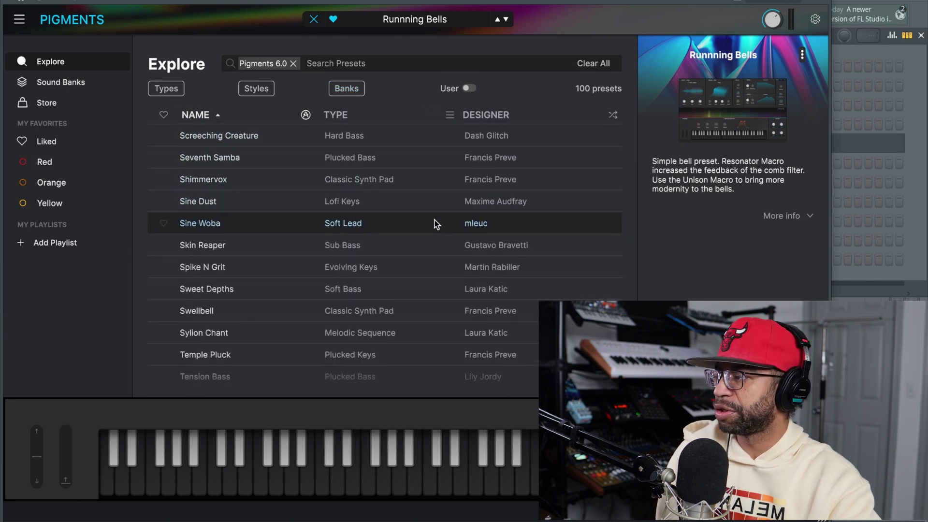
scroll(433, 219, up, 20)
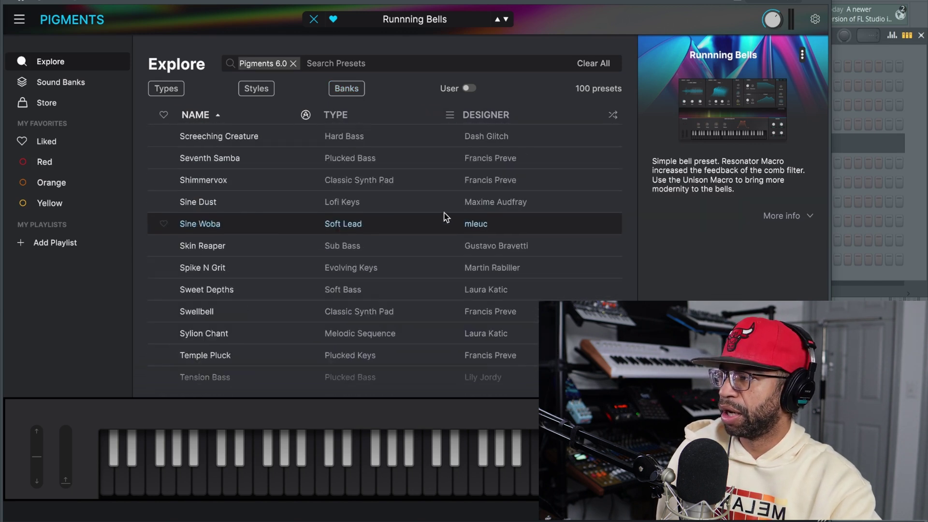
scroll(457, 197, up, 20)
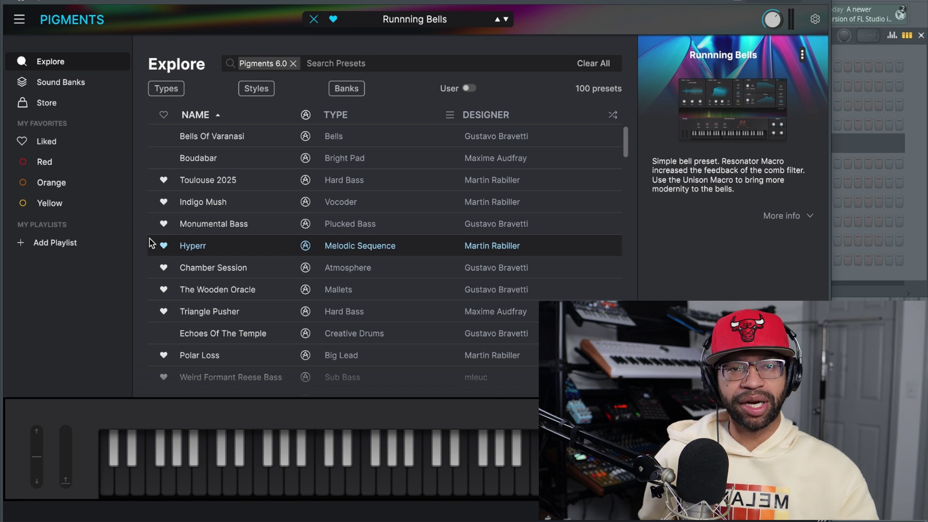
Audition the Bells Of Varanasi, Toulouse 2025, Indigo Mush and Monumental Bass presets
click(245, 135)
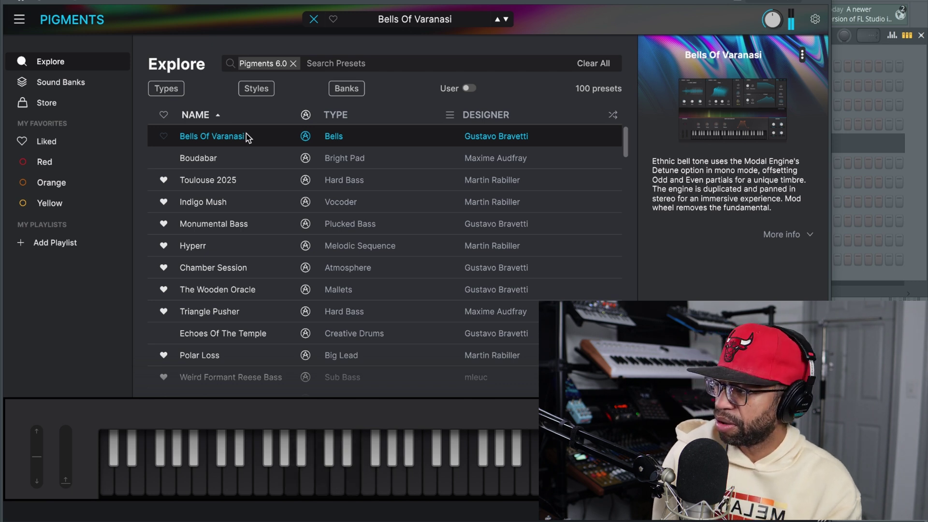
click(274, 180)
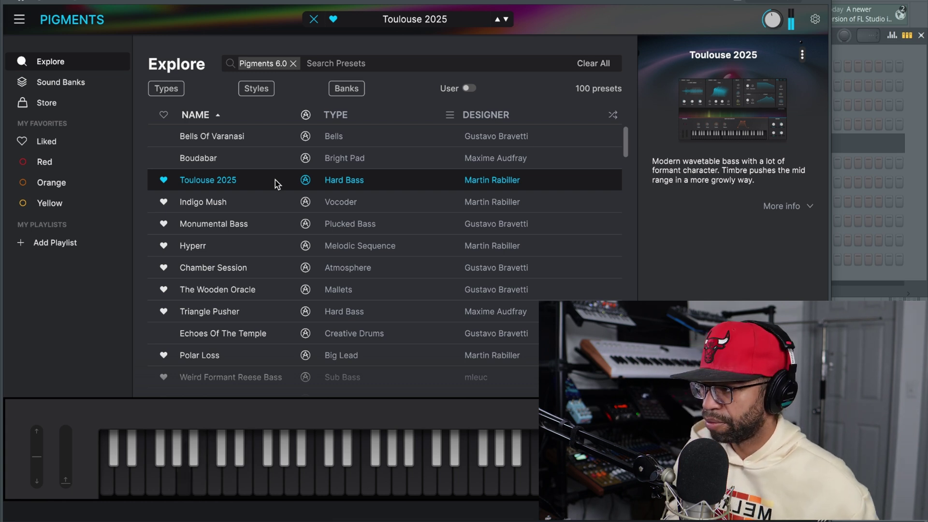
click(332, 202)
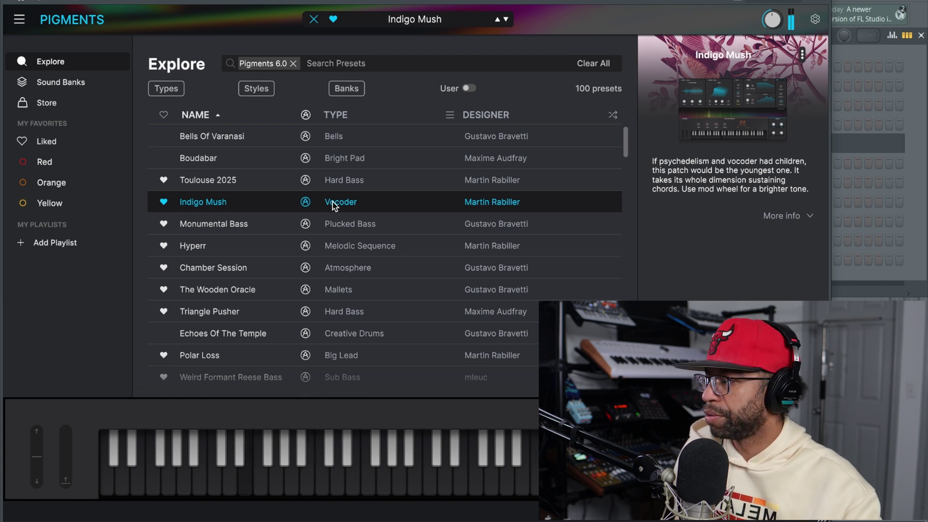
click(348, 226)
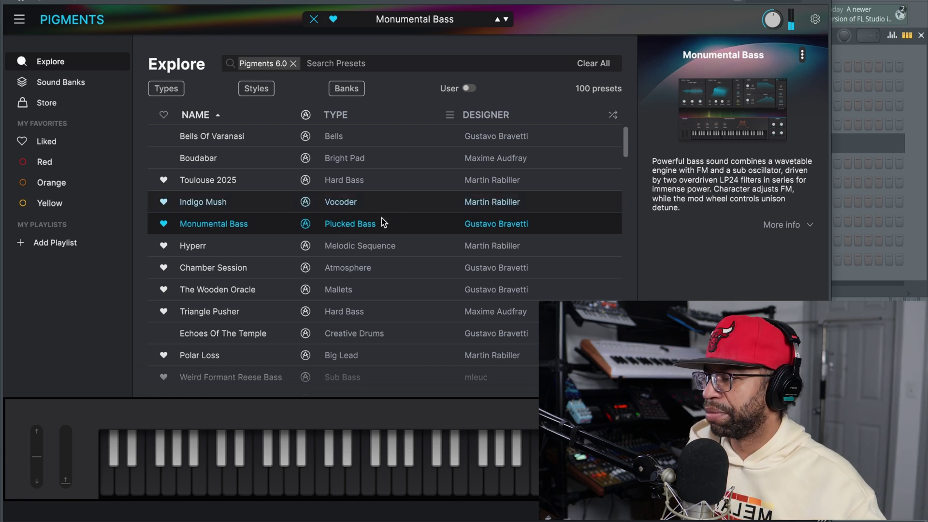
Audition the Hyperr, Chamber Session, The Wooden Oracle and Triangle Pusher presets
click(377, 243)
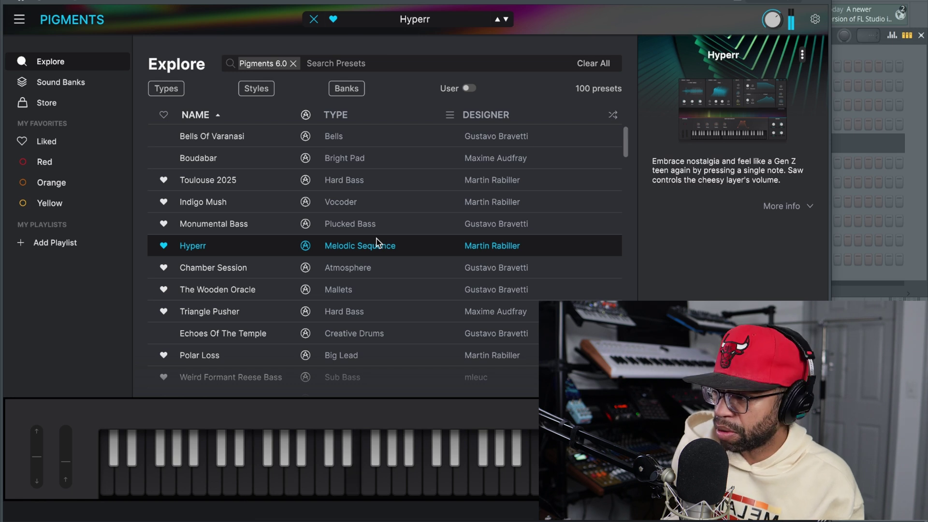
click(381, 269)
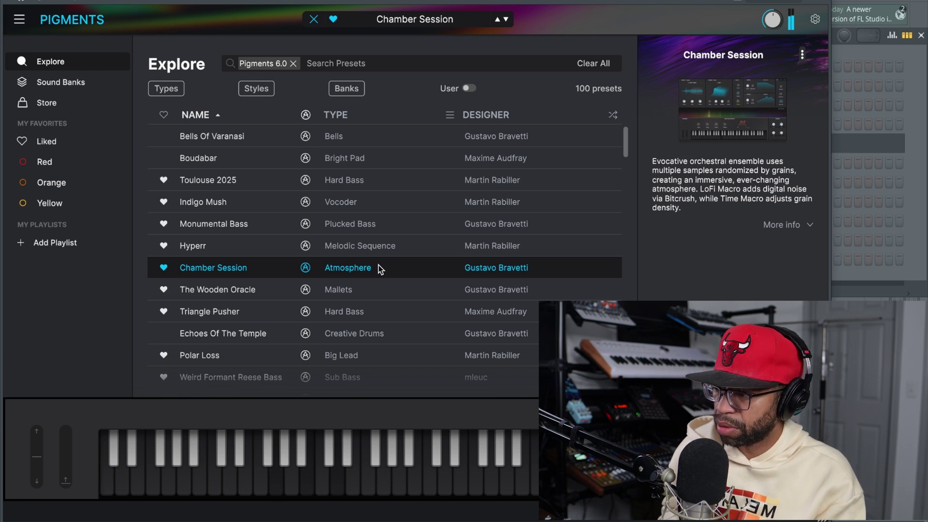
click(375, 287)
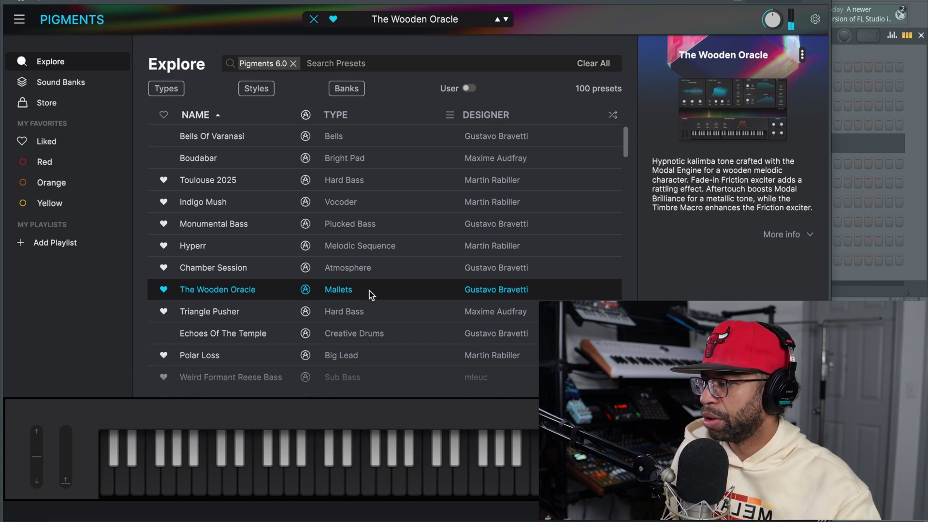
click(369, 302)
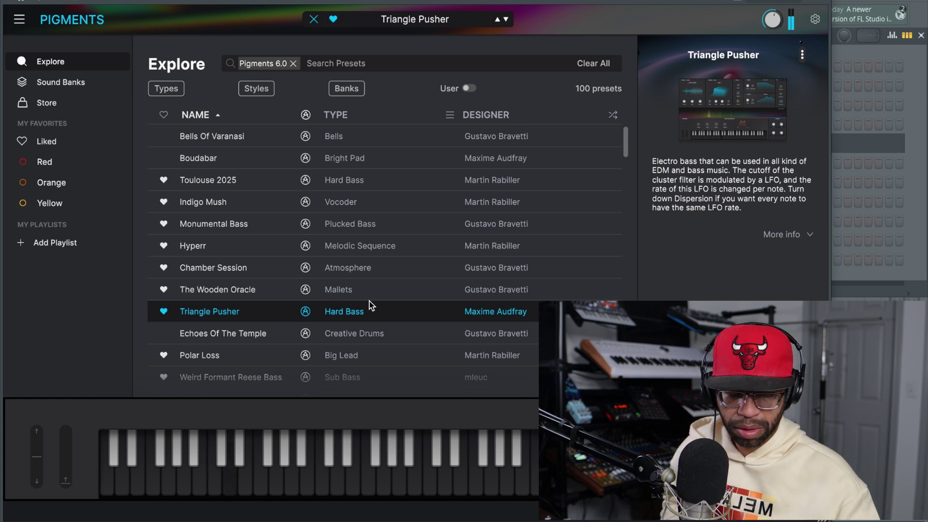
scroll(370, 304, down, 3)
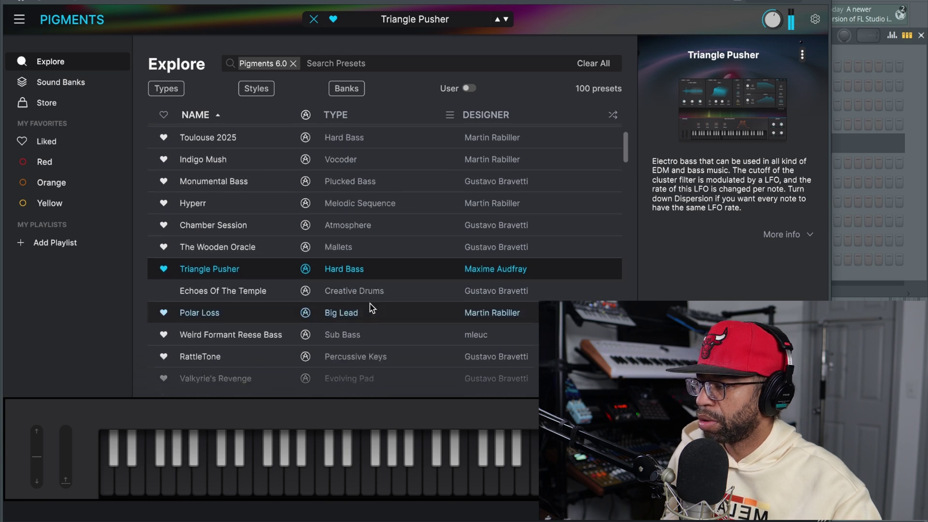
Audition the Polar Loss, Weird Formant Reese Bass, RattleTone and Valkyrie's Revenge presets
click(354, 294)
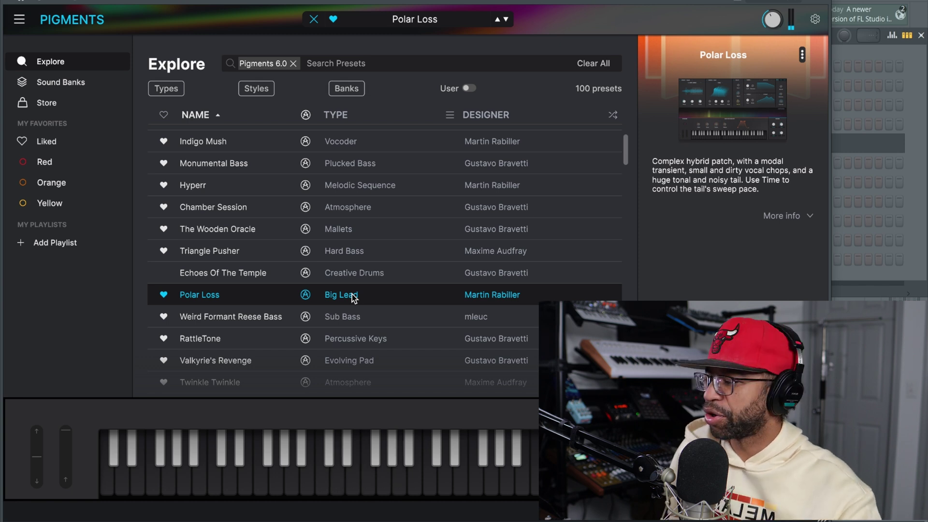
click(324, 311)
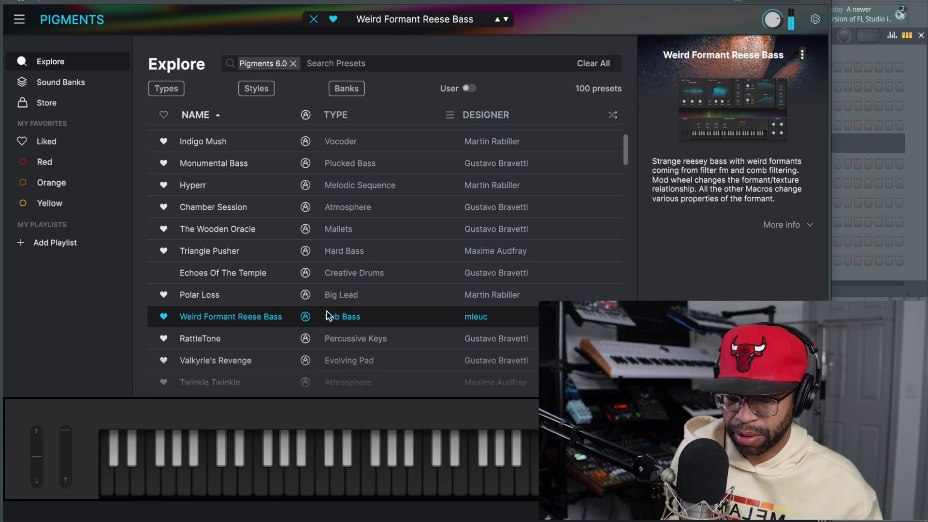
click(328, 334)
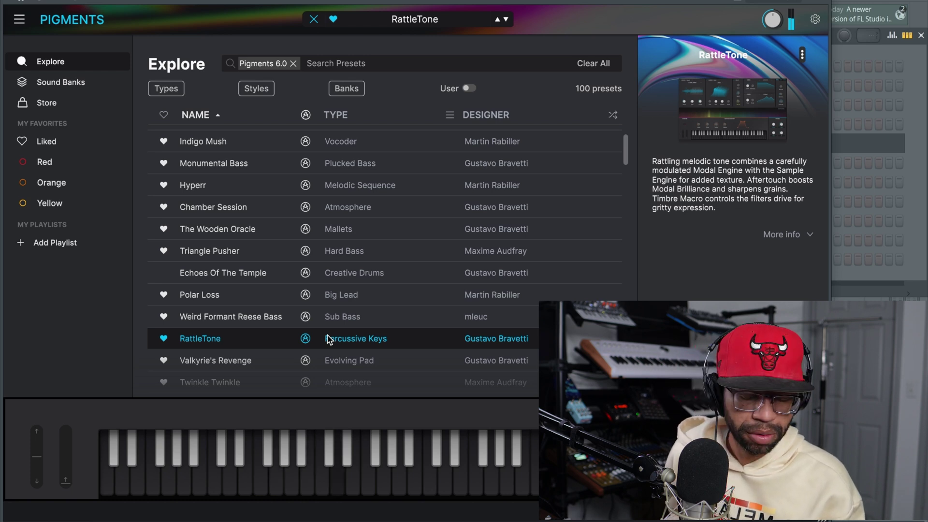
scroll(327, 335, down, 1)
scroll(326, 335, down, 1)
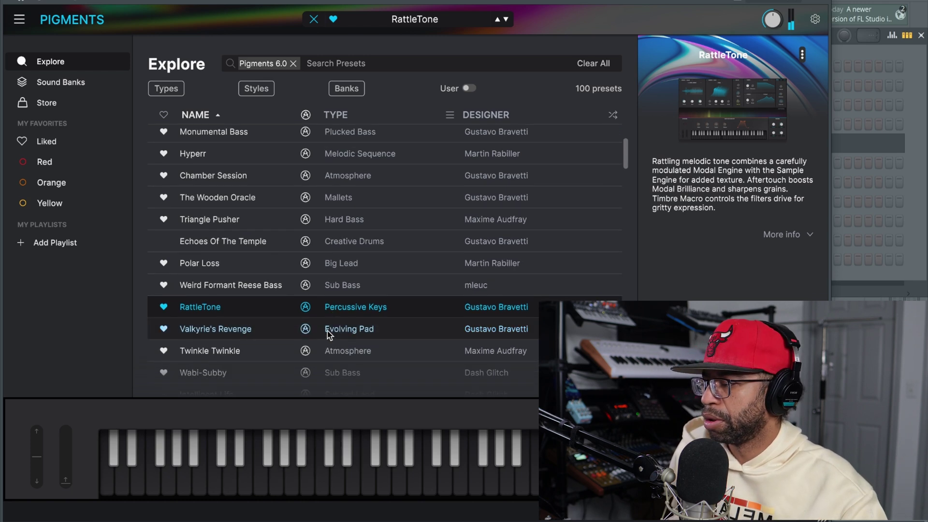
click(335, 327)
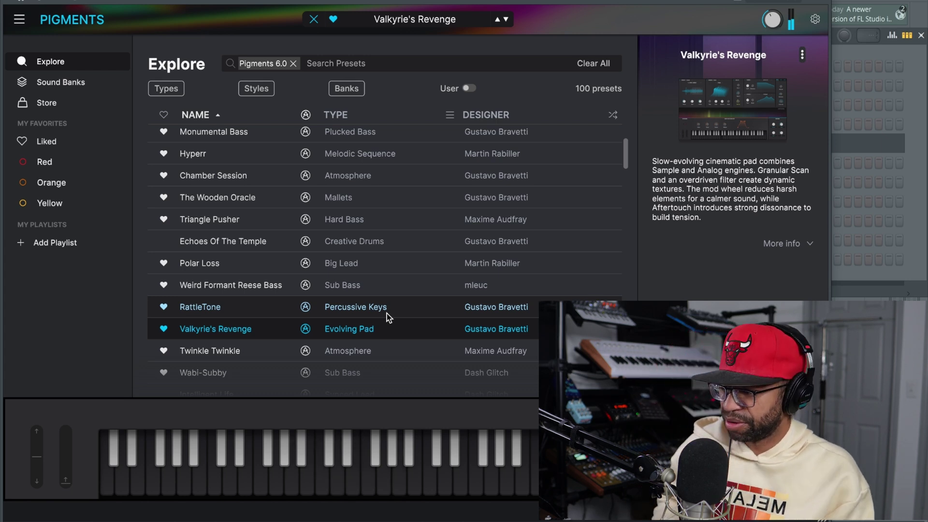
Audition the Twinkle Twinkle, Wabi-Subby and 24 AM presets in the Pigments 6.0 list
click(379, 346)
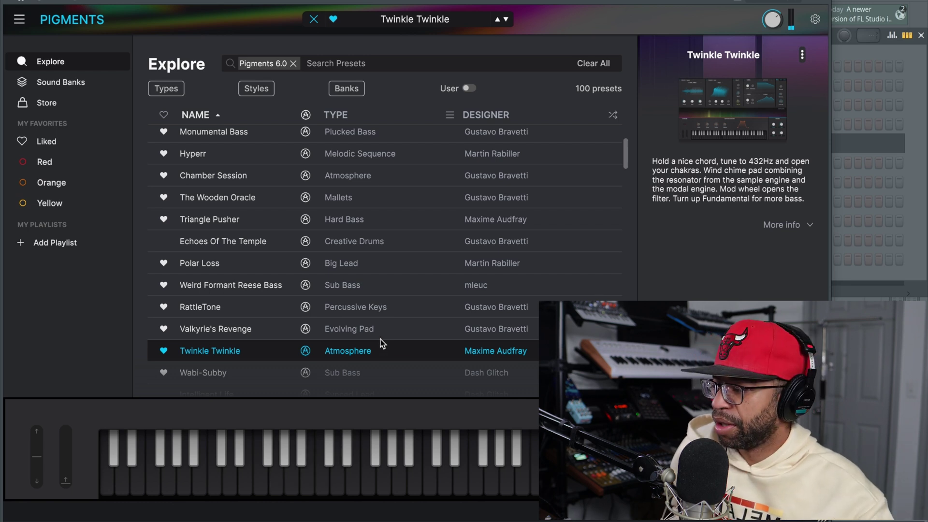
scroll(382, 340, down, 5)
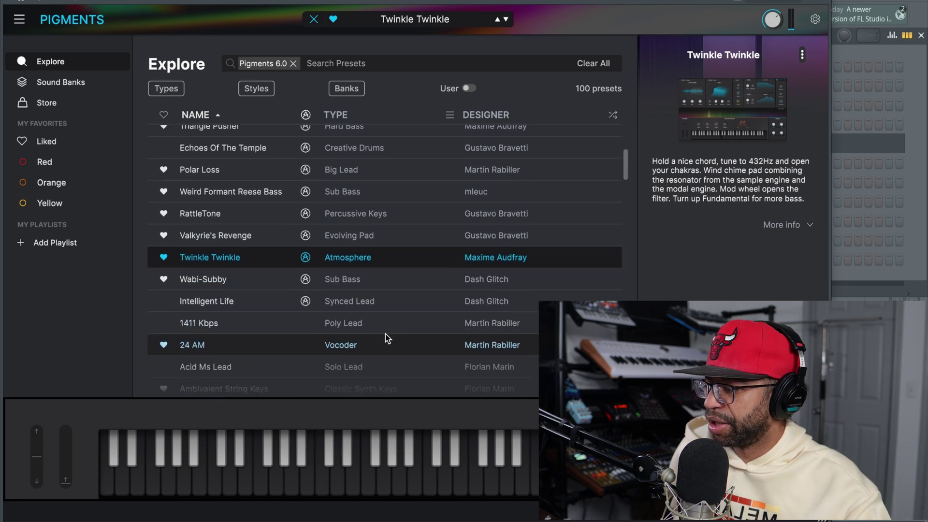
scroll(382, 333, down, 1)
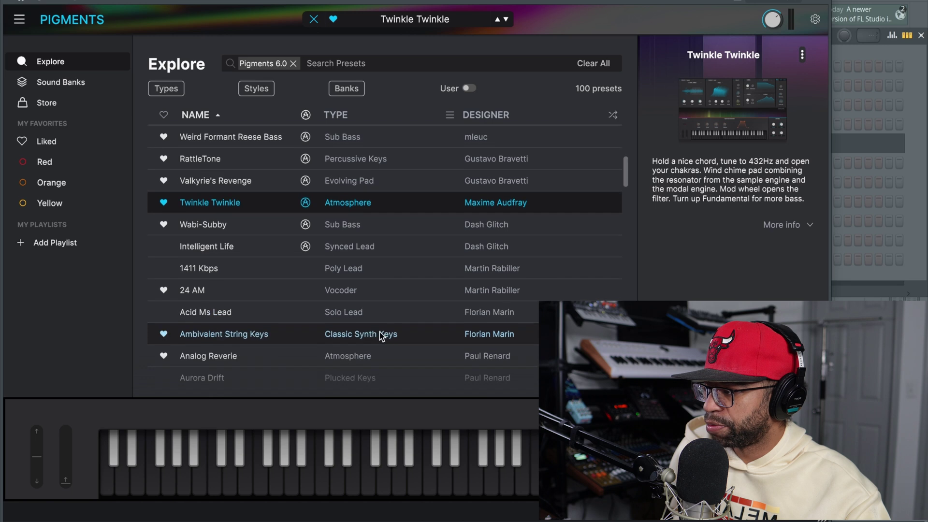
click(372, 224)
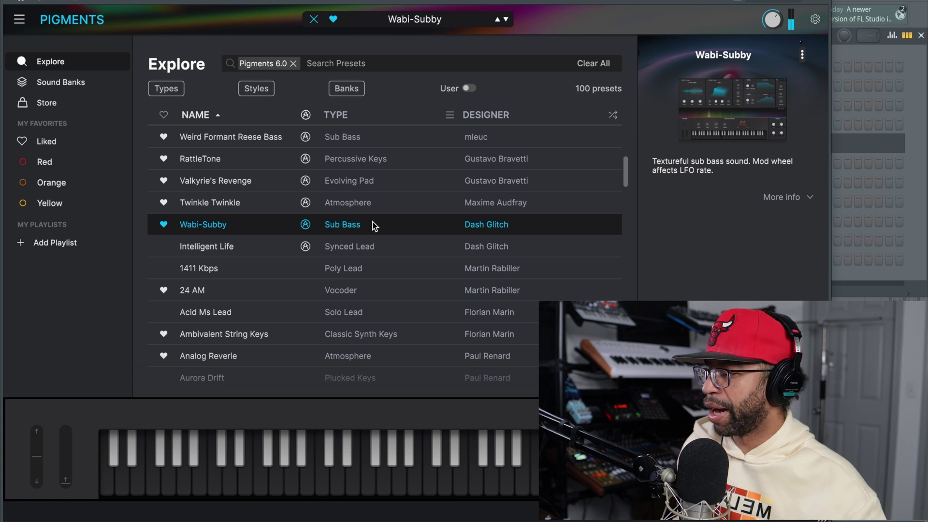
click(309, 286)
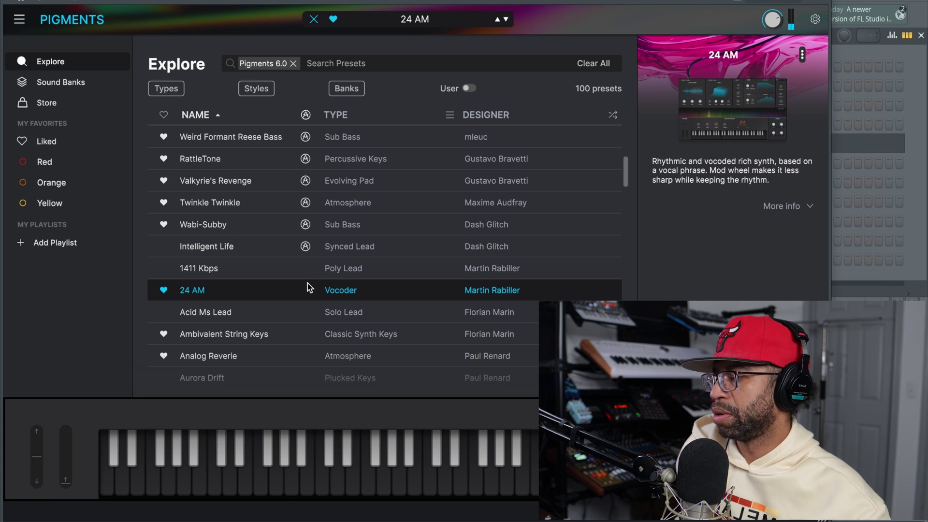
Audition the Bass Ventura and Birds View presets, viewing Birds View's synth settings before returning to the preset browser
scroll(326, 290, down, 6)
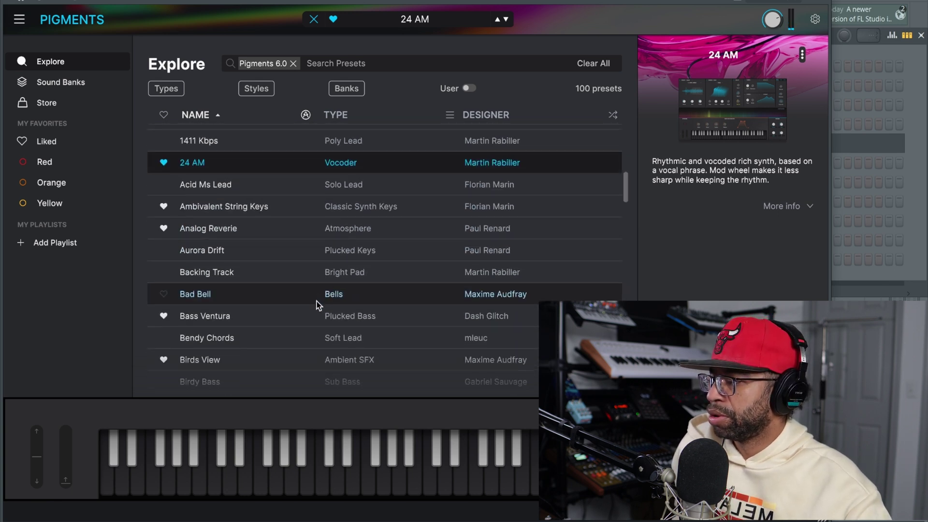
click(315, 312)
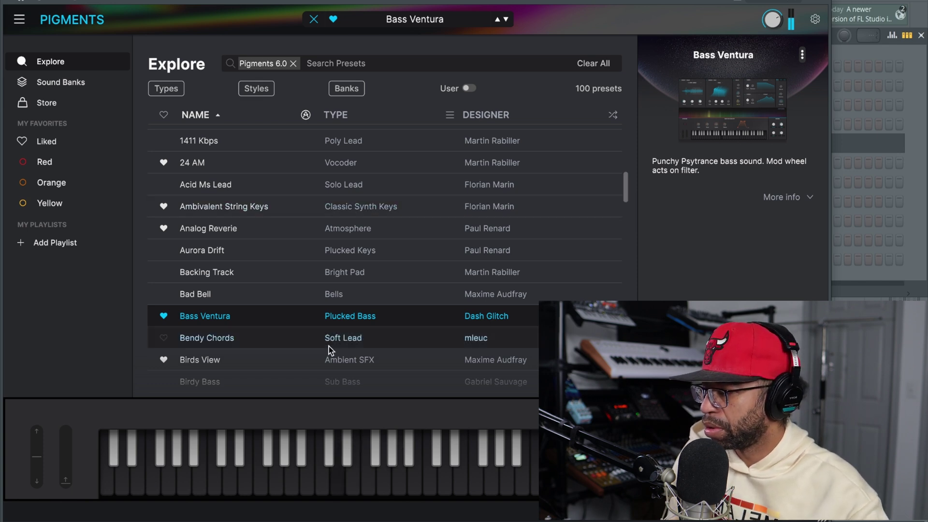
double_click(326, 359)
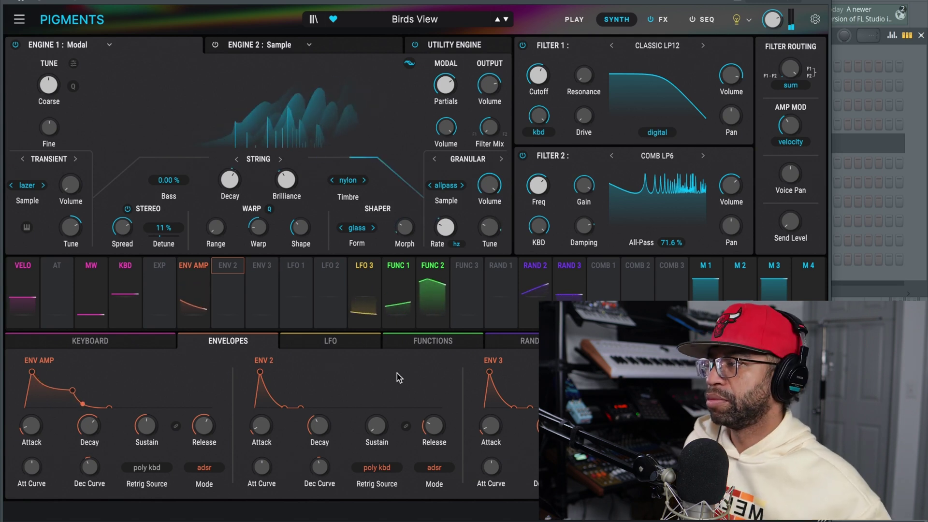
click(383, 19)
click(309, 19)
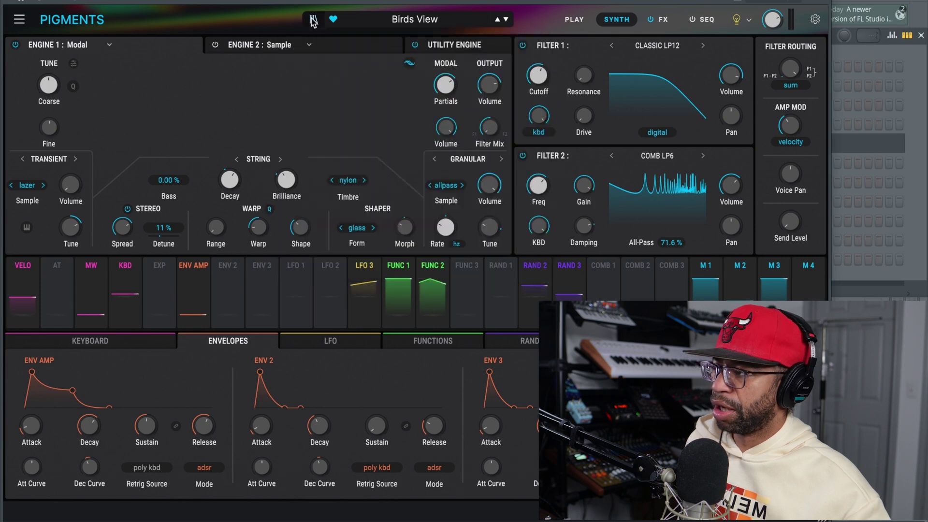
click(310, 19)
Audition the J-Silk's Jungle, KazBoom FunkyWater and Liquid Rainbow presets, and return to the preset browser from Liquid Rainbow's synth view
scroll(335, 293, down, 12)
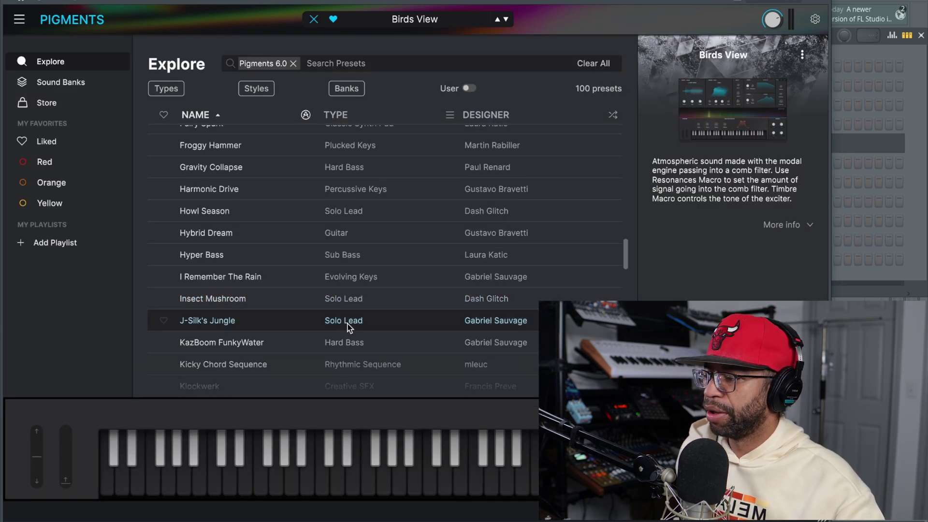
click(350, 322)
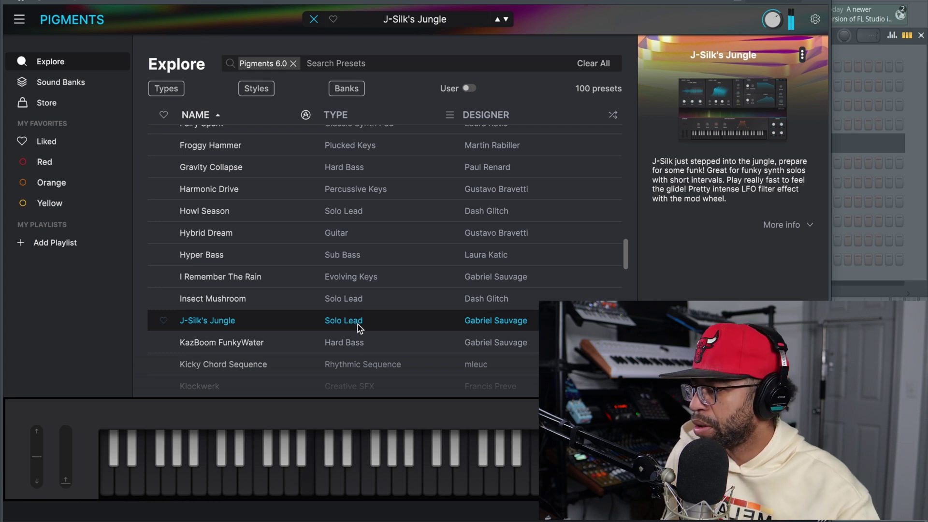
click(362, 338)
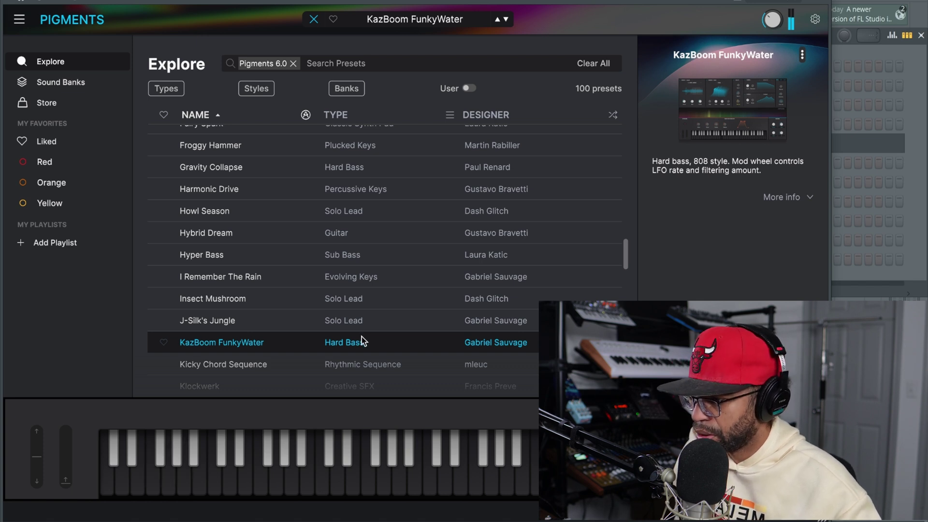
scroll(362, 335, down, 5)
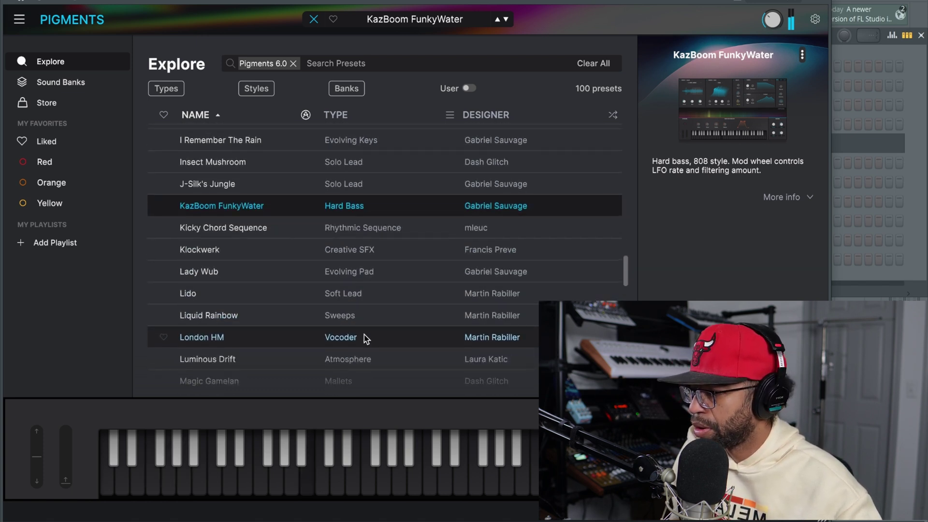
double_click(367, 318)
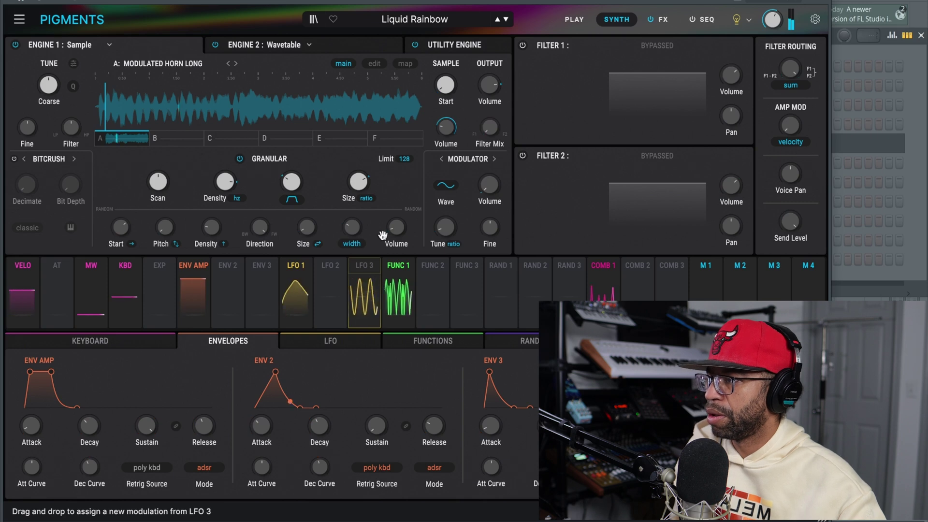
click(313, 21)
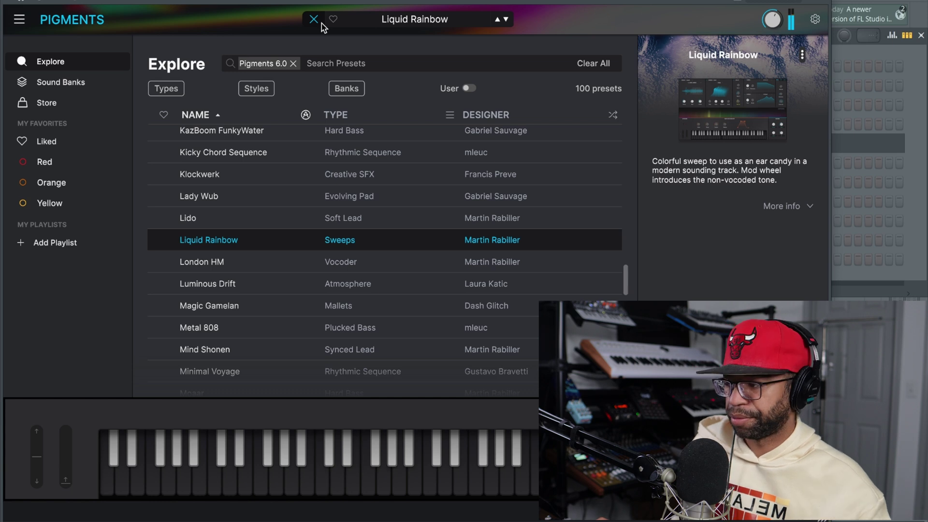
Audition the Monkeeys, Monster In The Closet and This Right Here presets
scroll(358, 190, down, 3)
scroll(360, 192, down, 4)
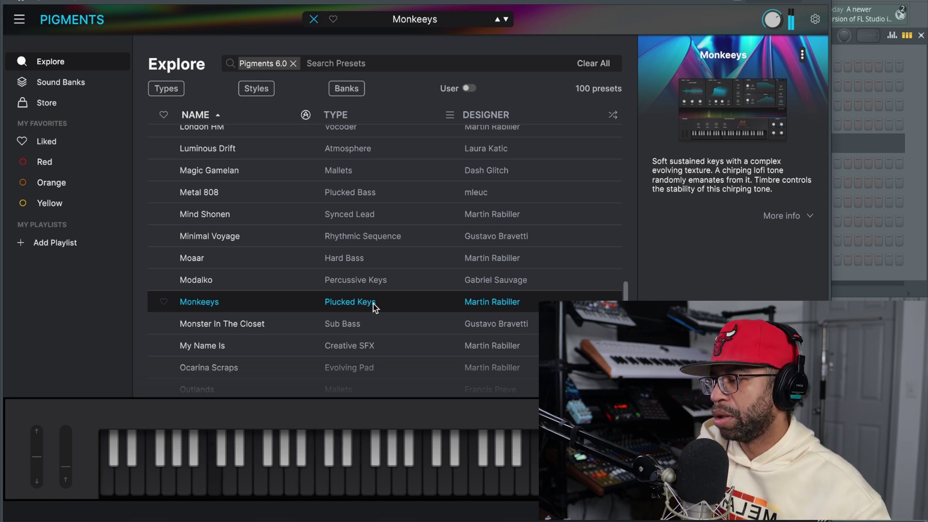
click(360, 324)
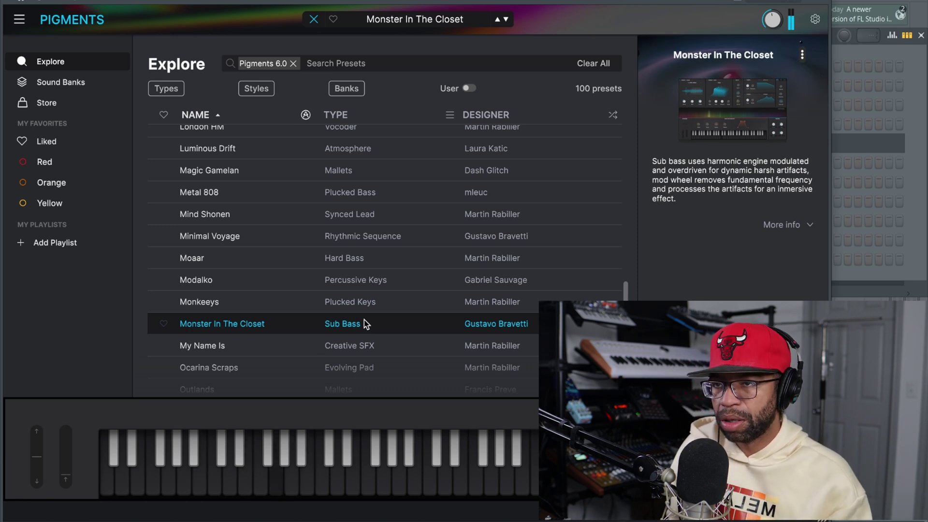
scroll(364, 320, down, 10)
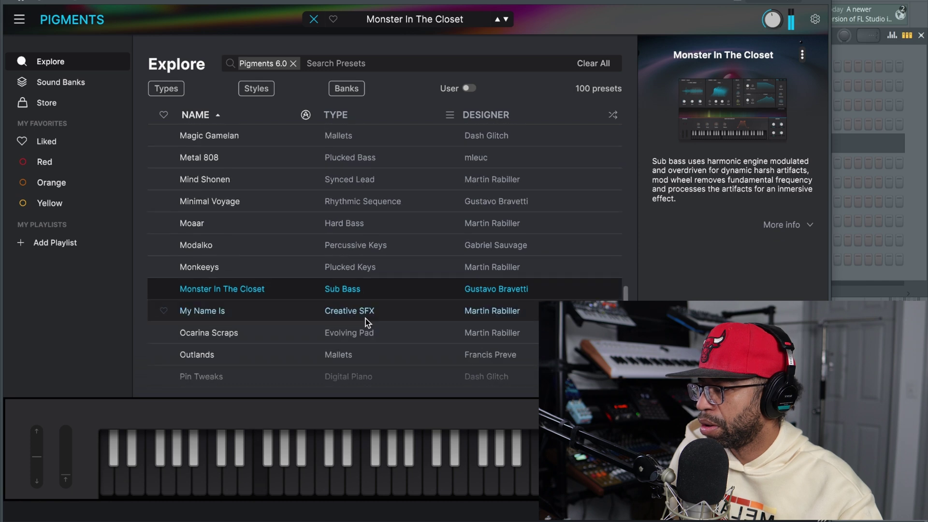
scroll(366, 318, down, 9)
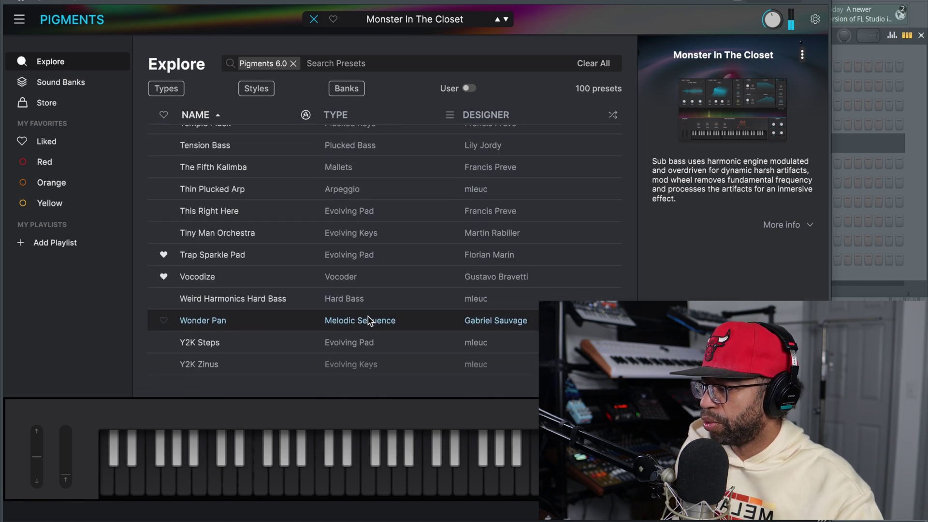
click(319, 213)
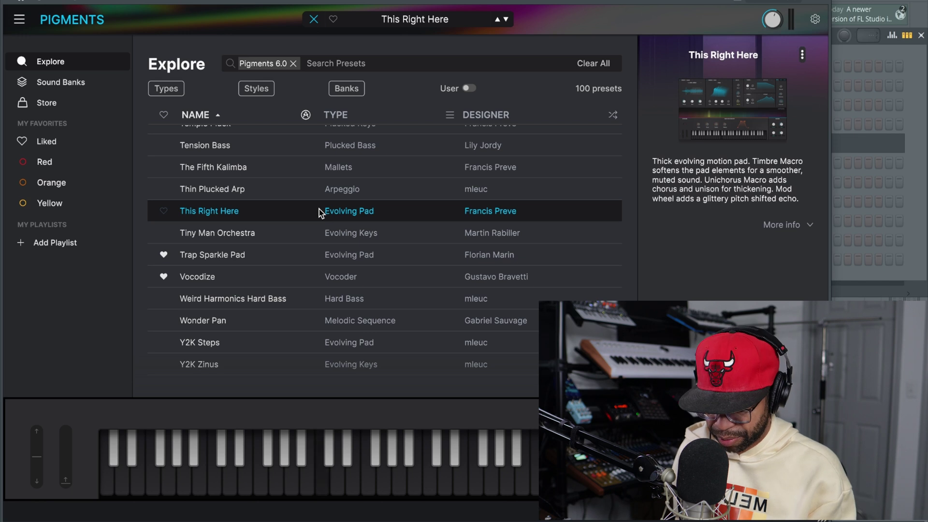